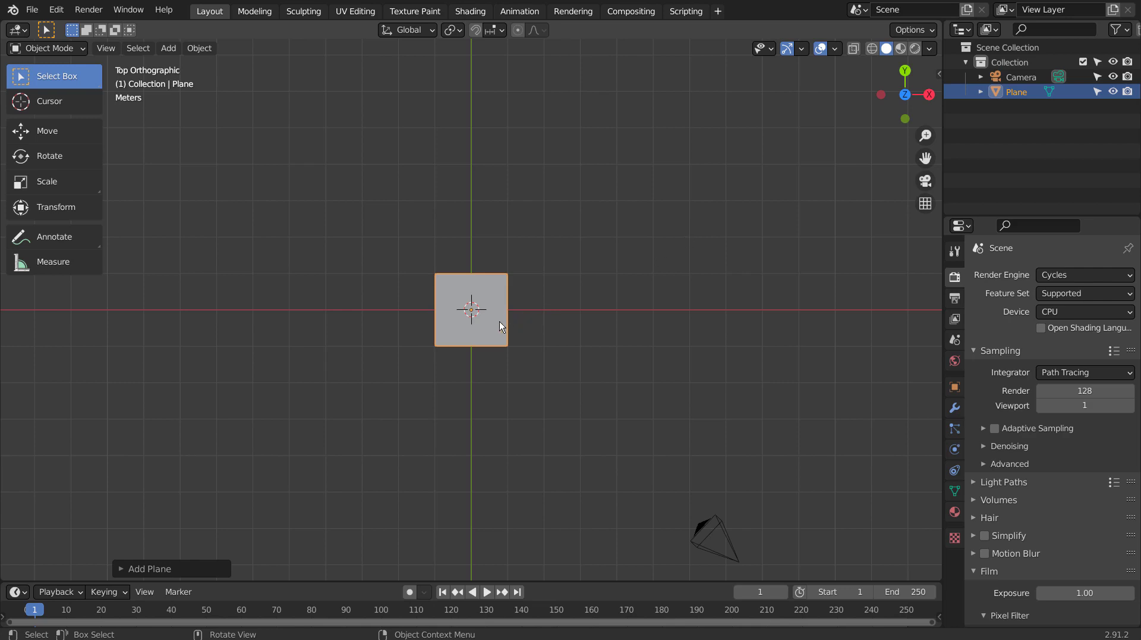
# Duplicate the plane up and to the right of the original, switch to wireframe shading and enter vertex editing of the copy
pyautogui.hotkey('shift', 'd')
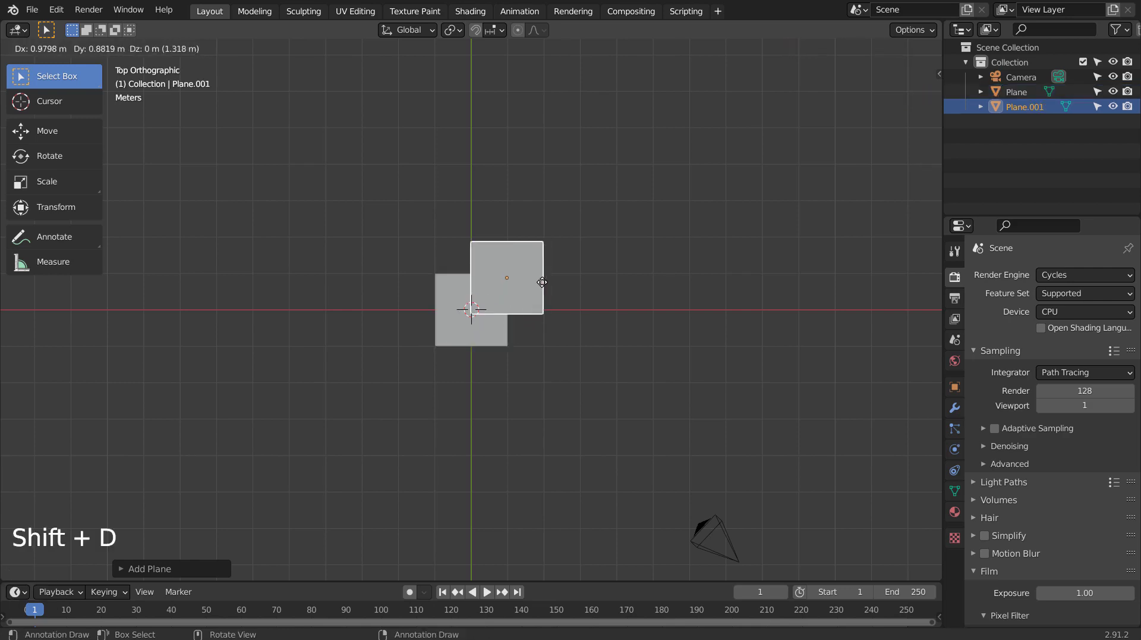
pyautogui.click(561, 262)
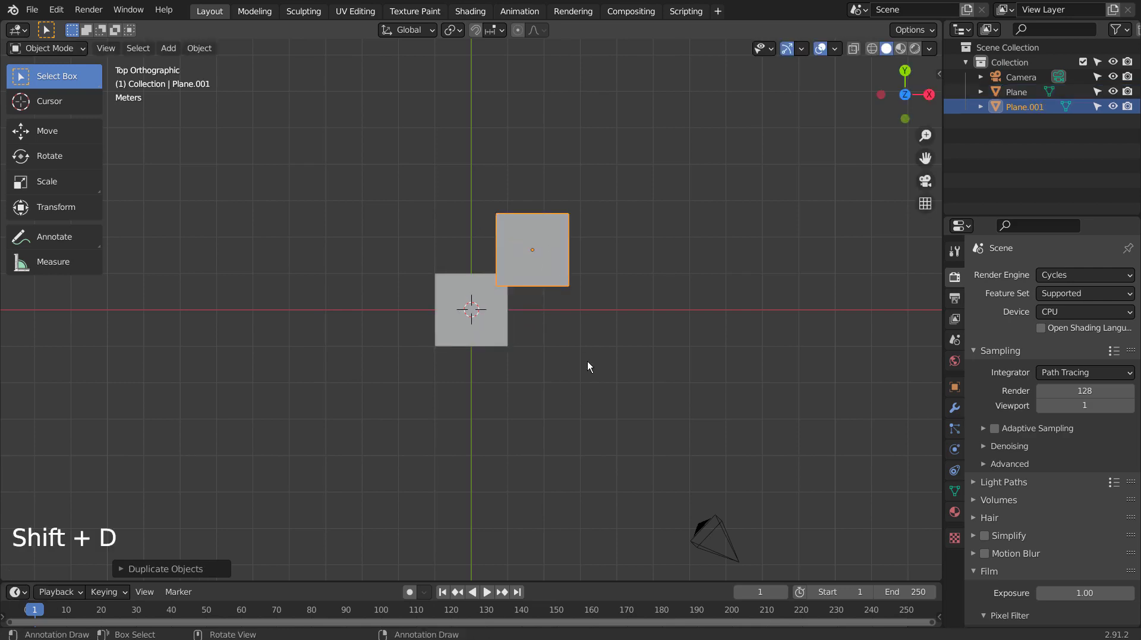
pyautogui.hotkey('shift', 'z')
pyautogui.scroll(6, 587, 361)
pyautogui.keyDown('shift'); pyautogui.moveTo(617, 323); pyautogui.dragTo(538, 399, button='middle'); pyautogui.keyUp('shift')
pyautogui.scroll(4, 540, 391)
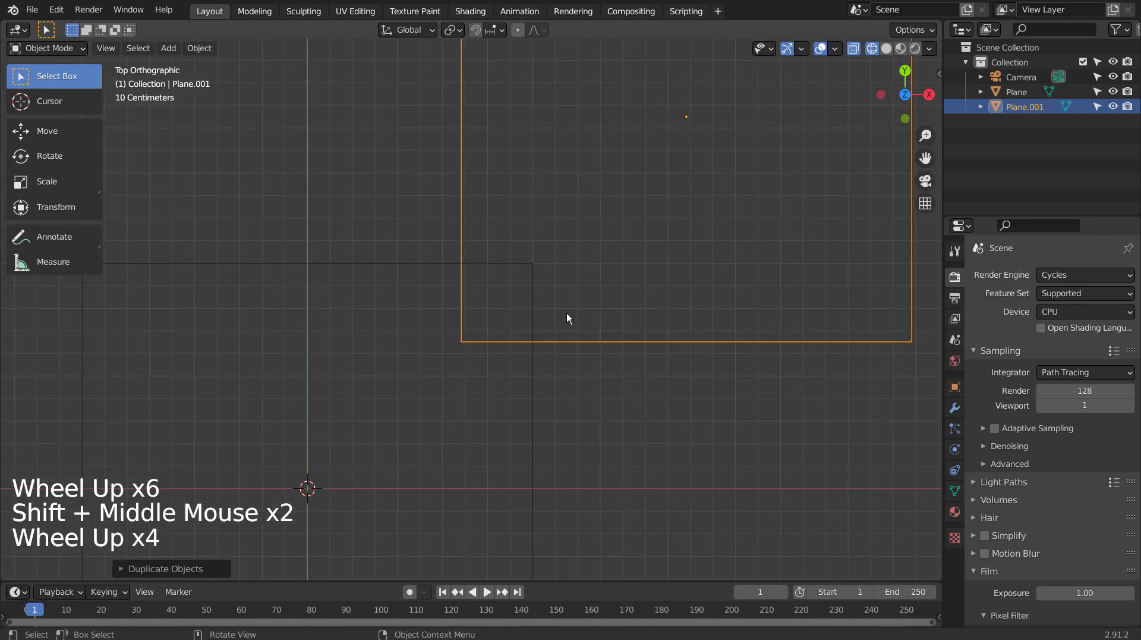
pyautogui.press('1')
pyautogui.press('Tab')
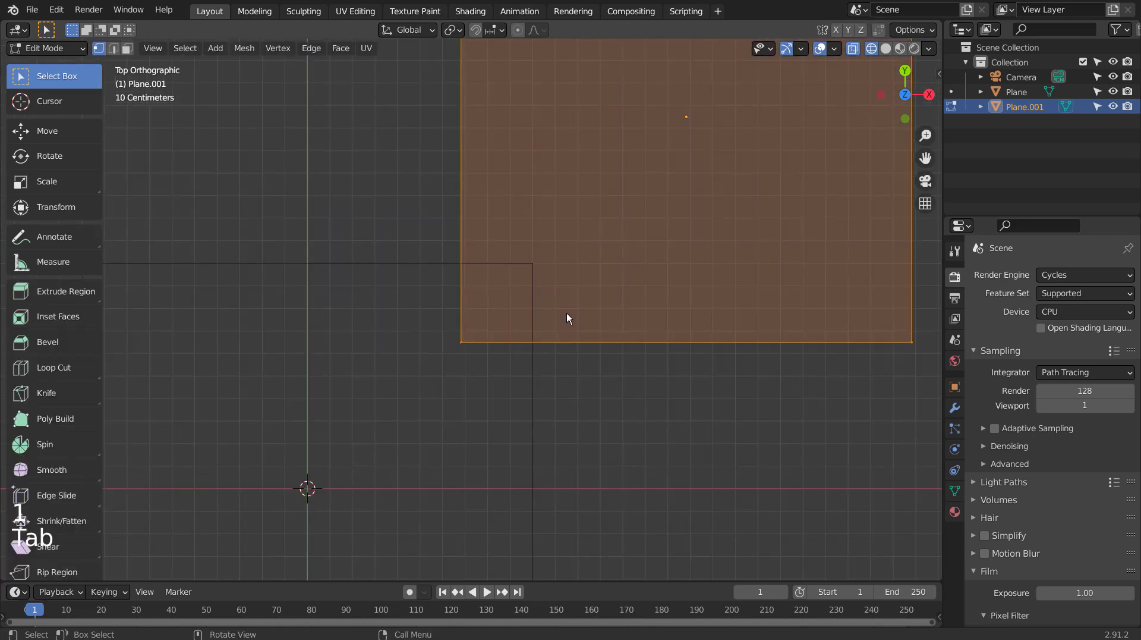
pyautogui.press('1')
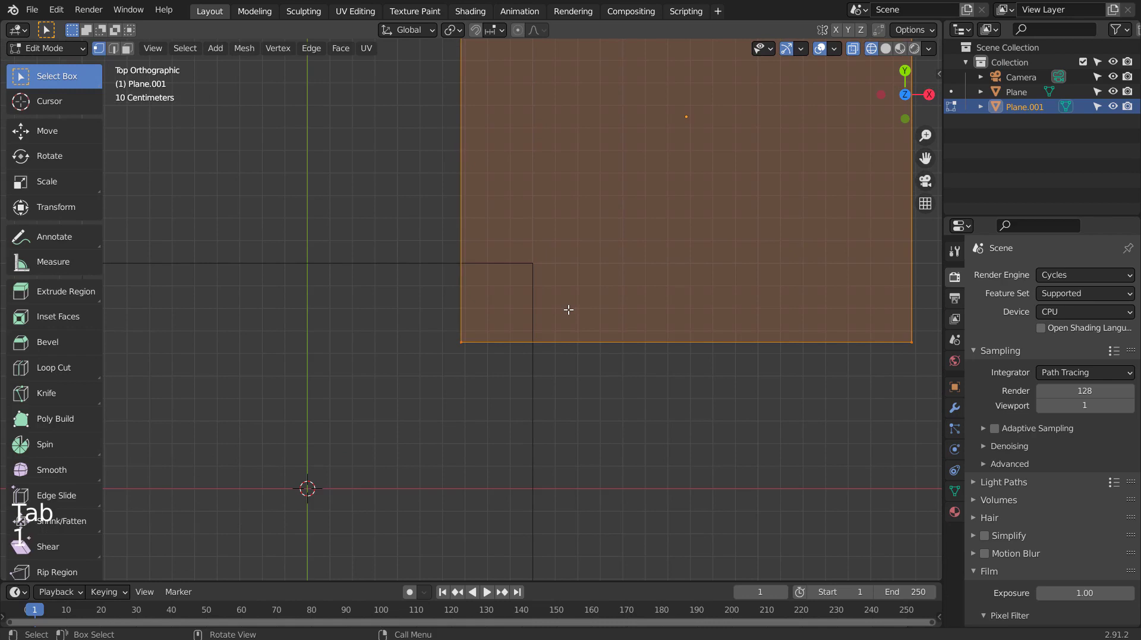
# Move the copied face freely until it overlaps the original plane's upper-right corner, and return to solid shading
pyautogui.press('g')
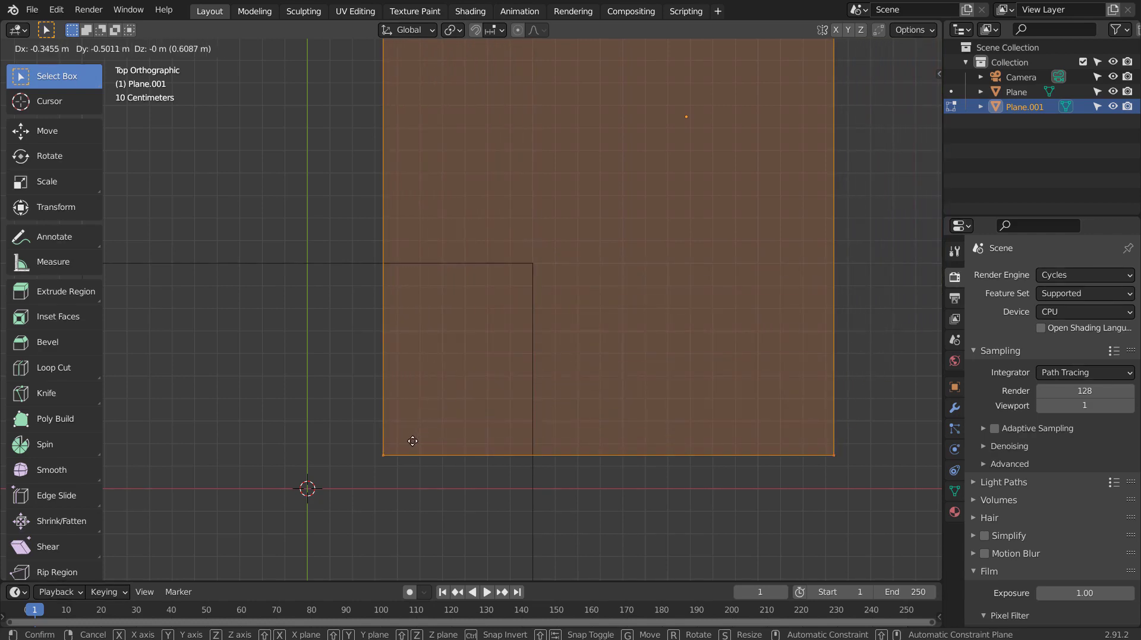
pyautogui.click(415, 438)
pyautogui.hotkey('shift', 'z')
pyautogui.scroll(-3, 572, 361)
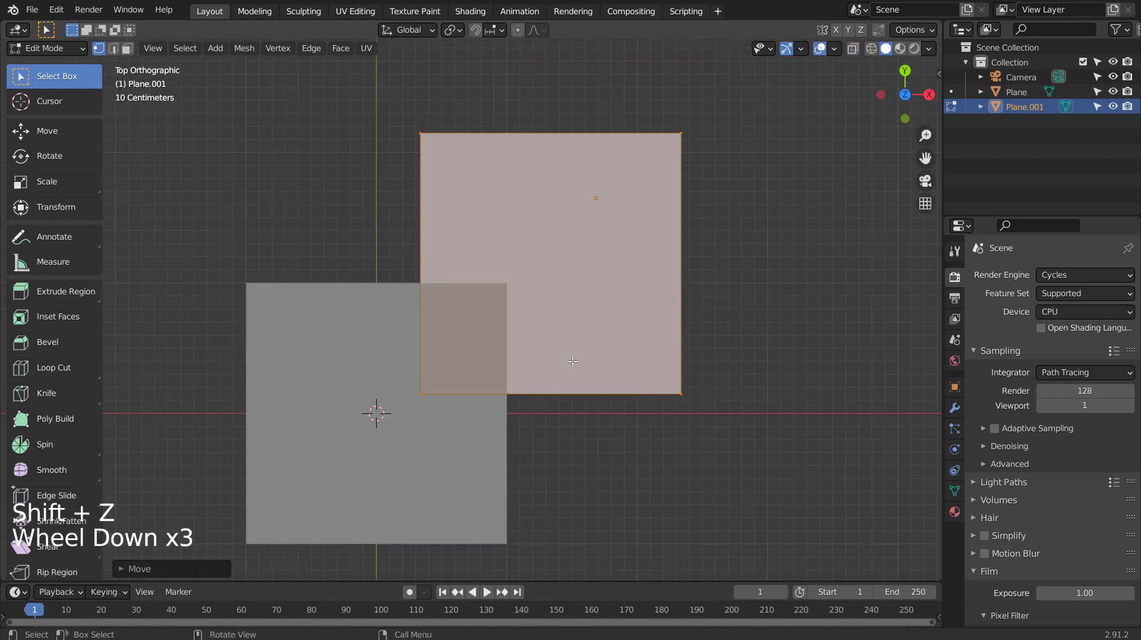
pyautogui.press('g')
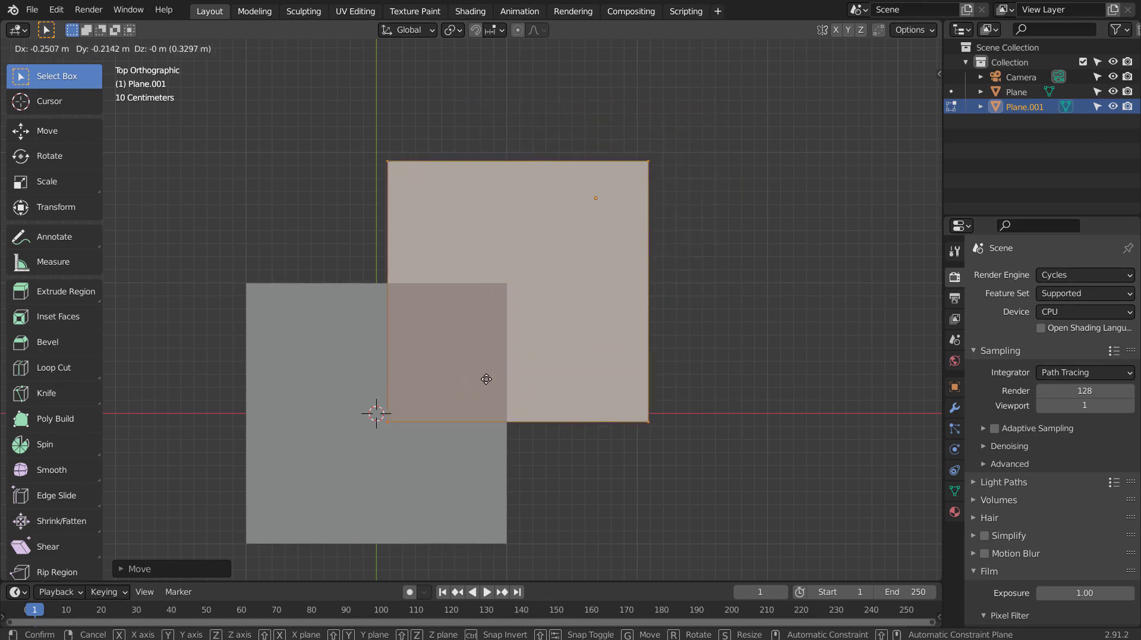
pyautogui.click(510, 339)
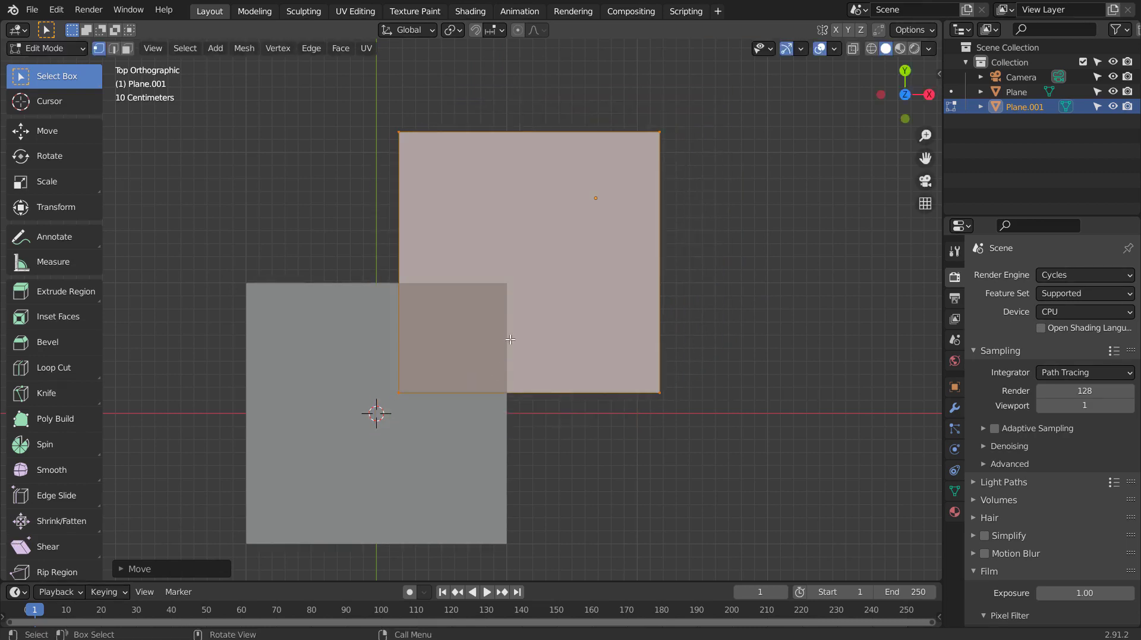
# Turn on snapping with Vertex as the snap target
pyautogui.click(502, 26)
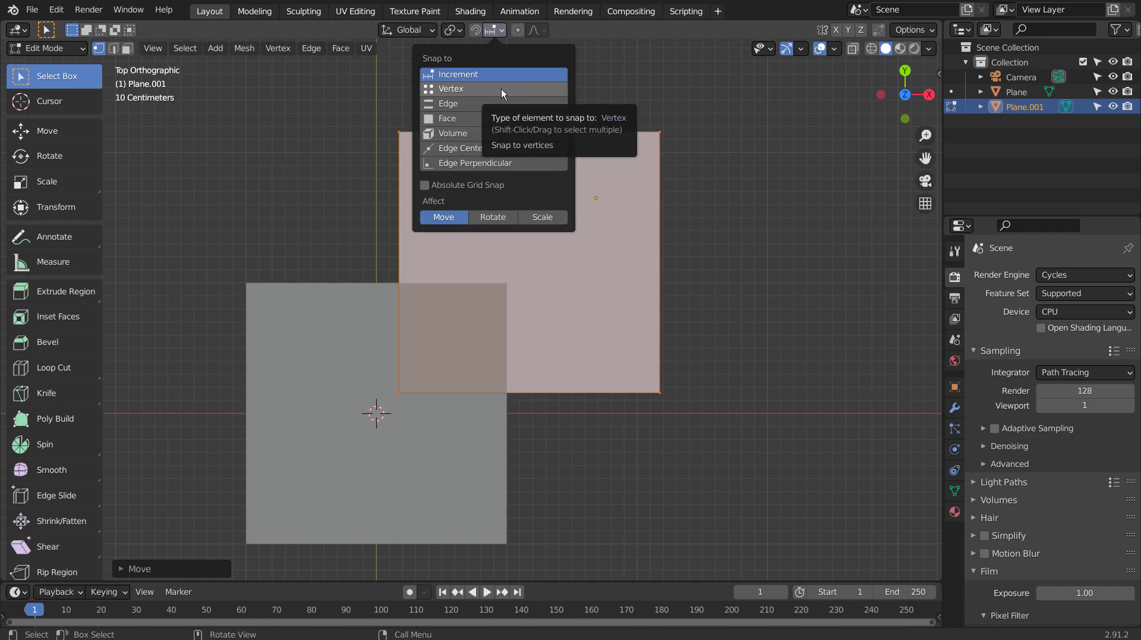
pyautogui.click(502, 88)
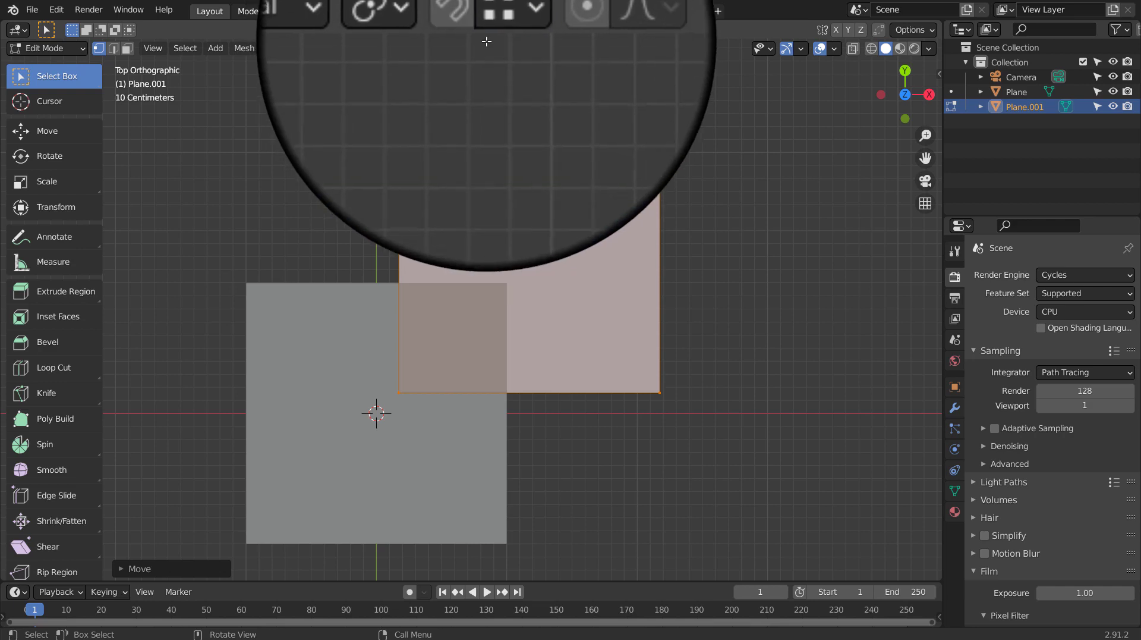
pyautogui.click(476, 29)
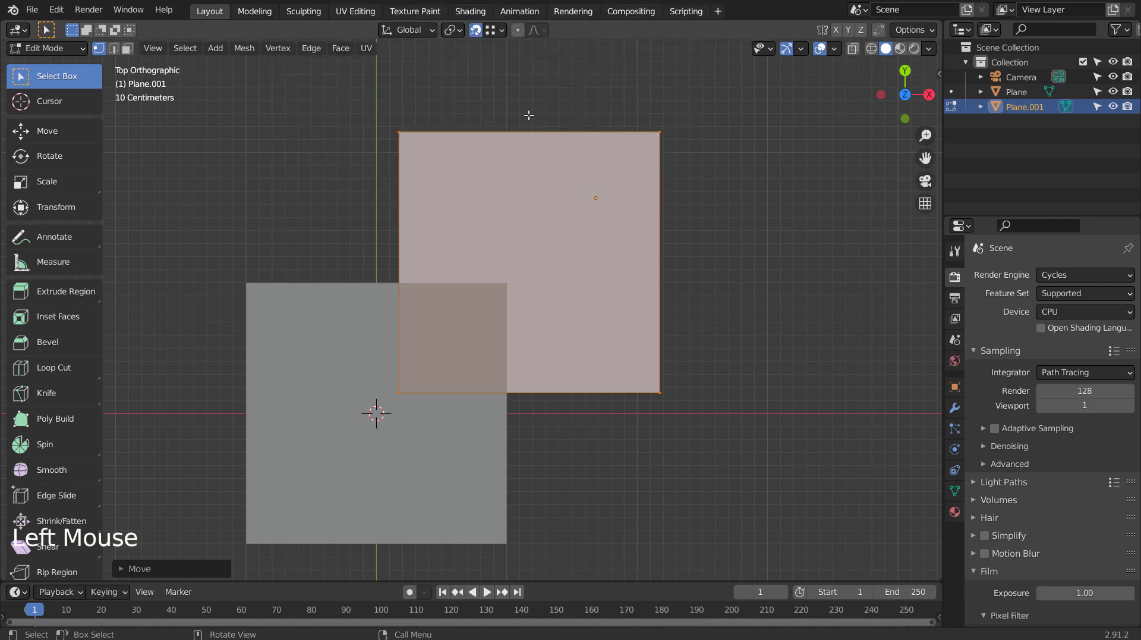
# Move the copied face so that its lower-left corner snaps onto the original plane's upper-right corner
pyautogui.press('g')
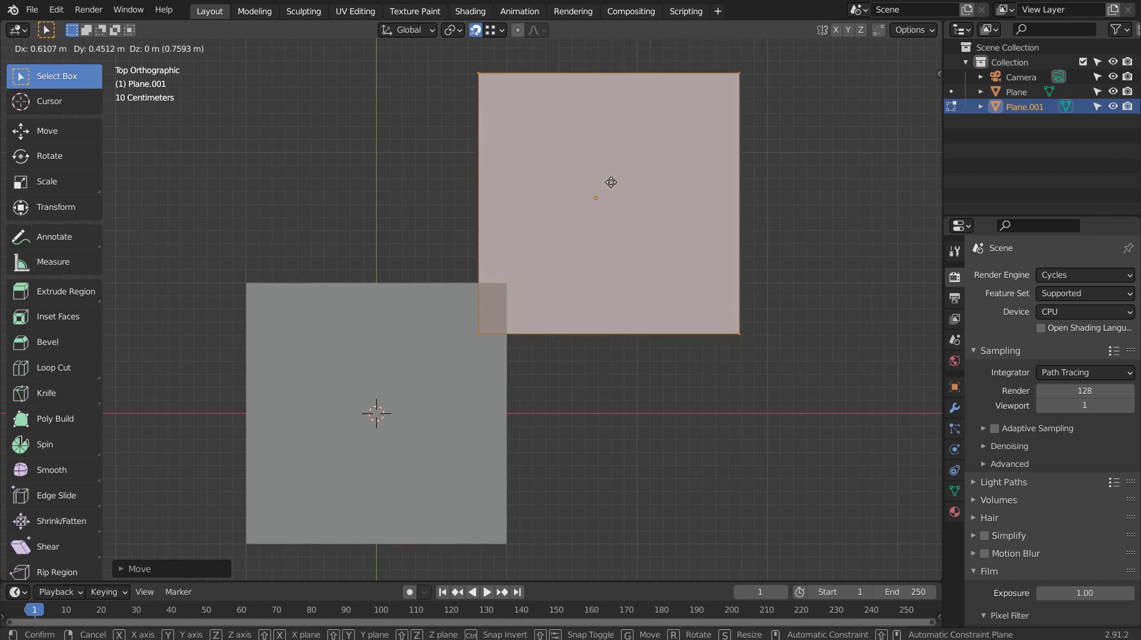
pyautogui.click(575, 217)
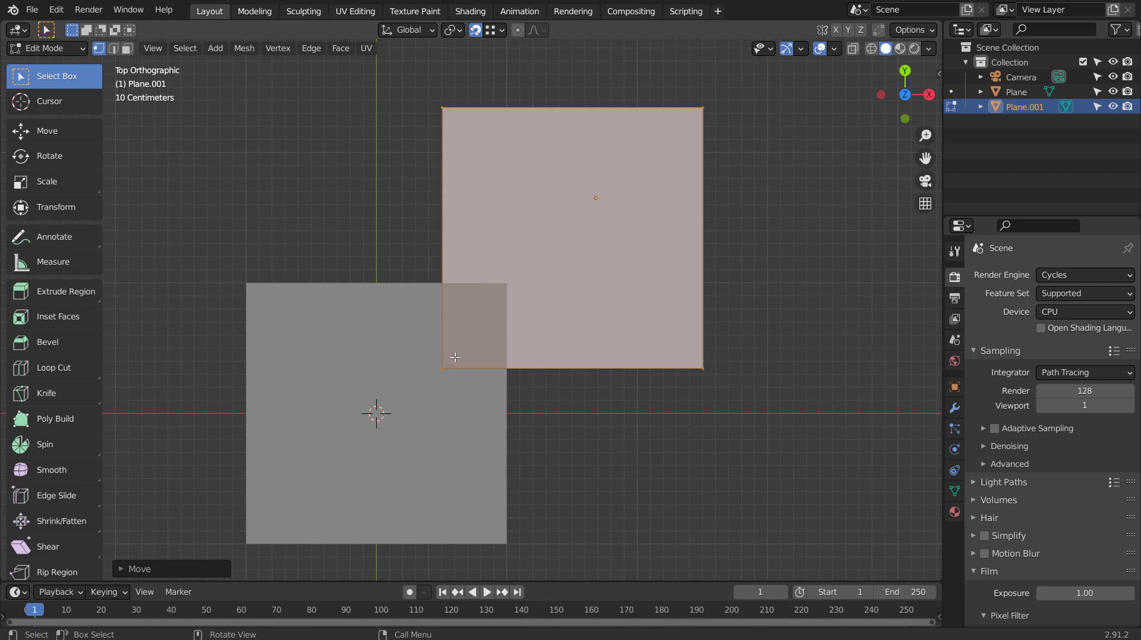
pyautogui.press('g')
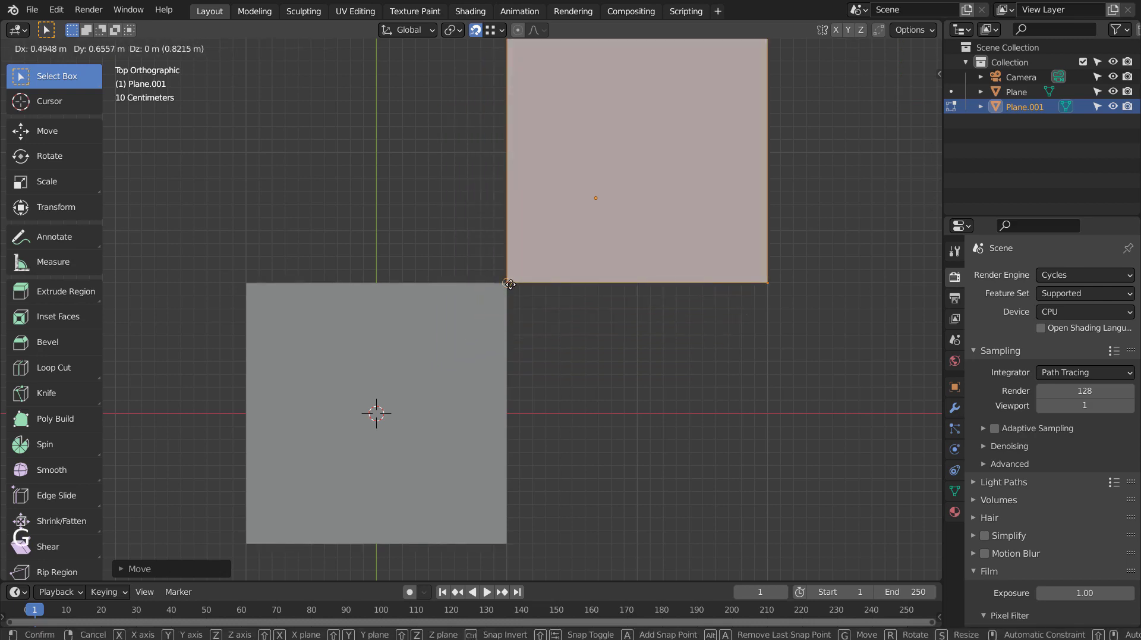
pyautogui.click(510, 284)
# Pull the copied face over the original plane and snap its lower-left corner back to the original's upper-right corner
pyautogui.scroll(9, 554, 301)
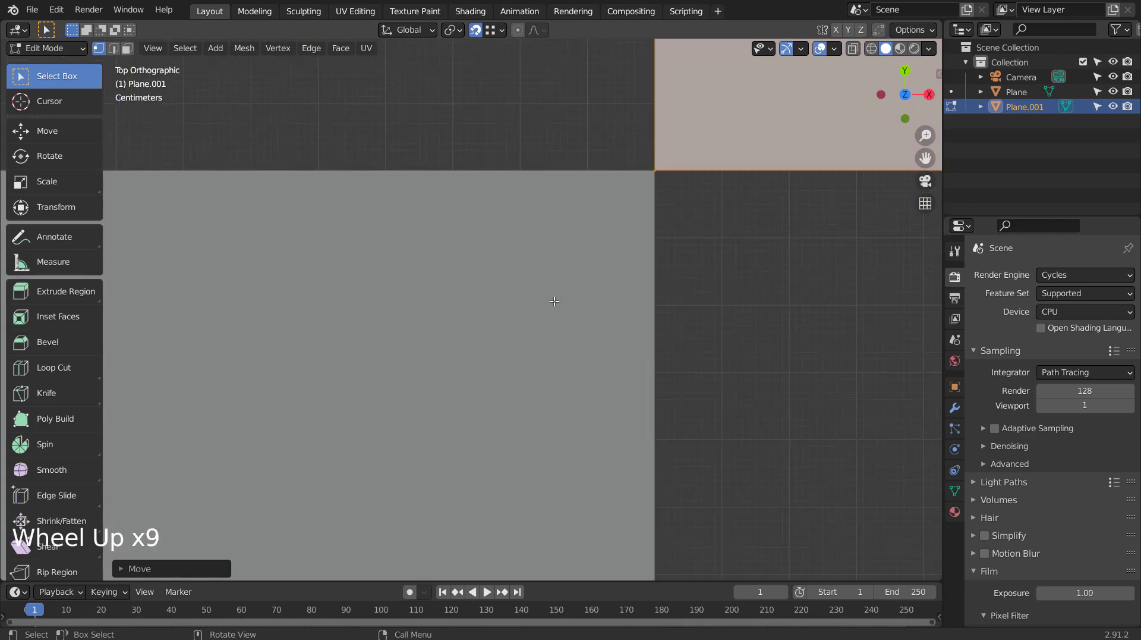
pyautogui.keyDown('shift'); pyautogui.moveTo(708, 234); pyautogui.dragTo(593, 352, button='middle'); pyautogui.keyUp('shift')
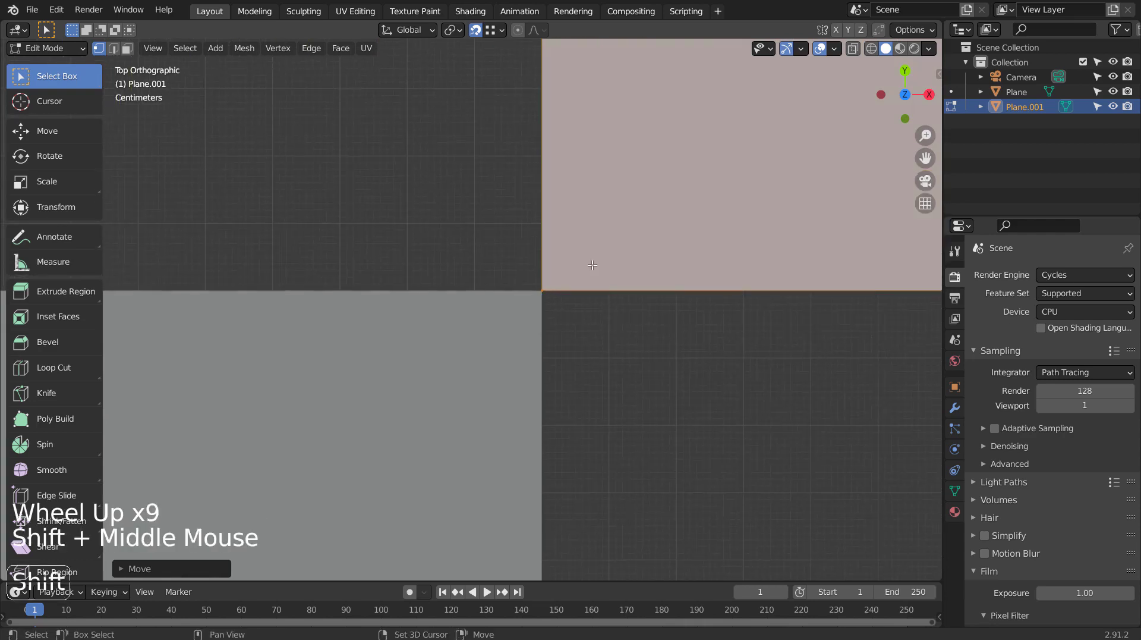
pyautogui.press('g')
pyautogui.click(419, 430)
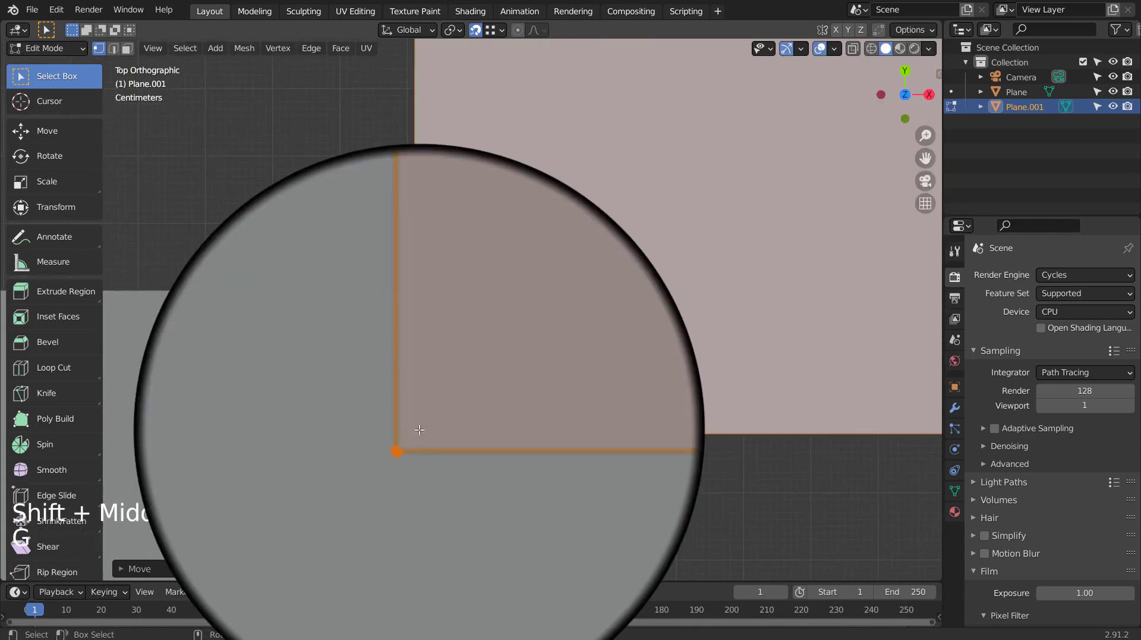
pyautogui.press('g')
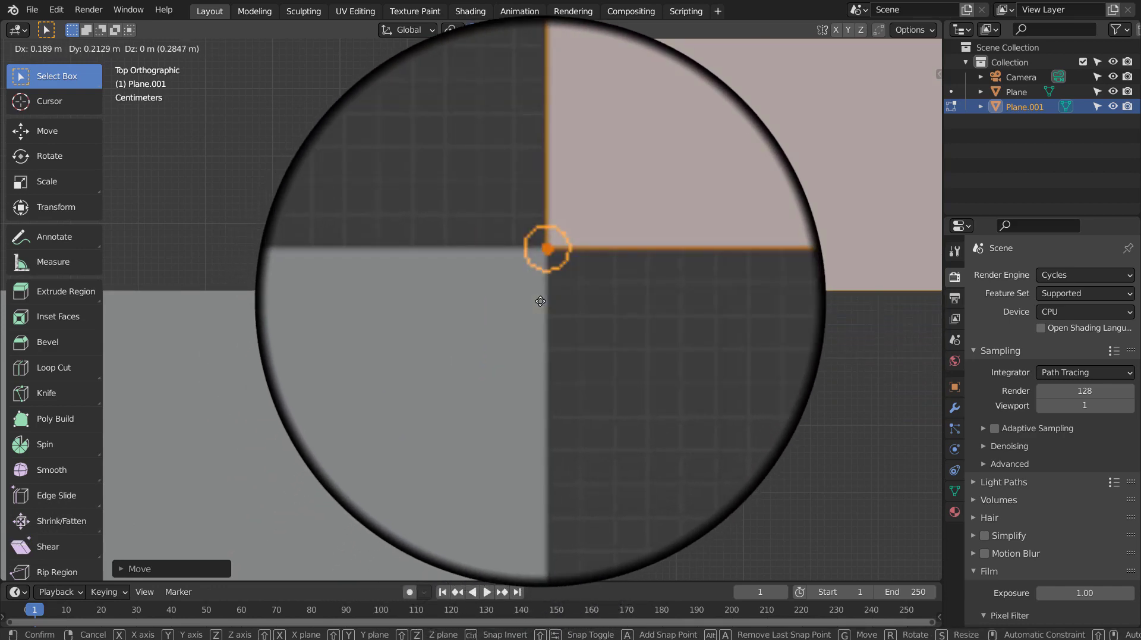
pyautogui.click(540, 301)
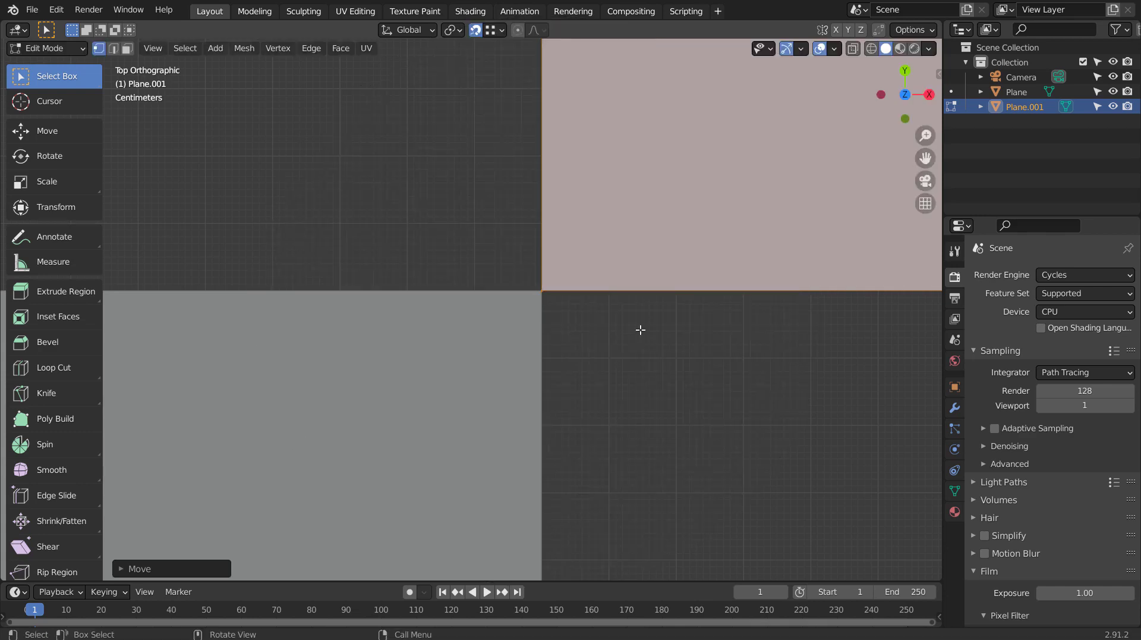
# Snap the copied face's lower-left corner to the original plane's lower-right corner so the two sit side by side
pyautogui.scroll(-10, 640, 333)
pyautogui.keyDown('shift'); pyautogui.moveTo(640, 340); pyautogui.dragTo(614, 233, button='middle'); pyautogui.keyUp('shift')
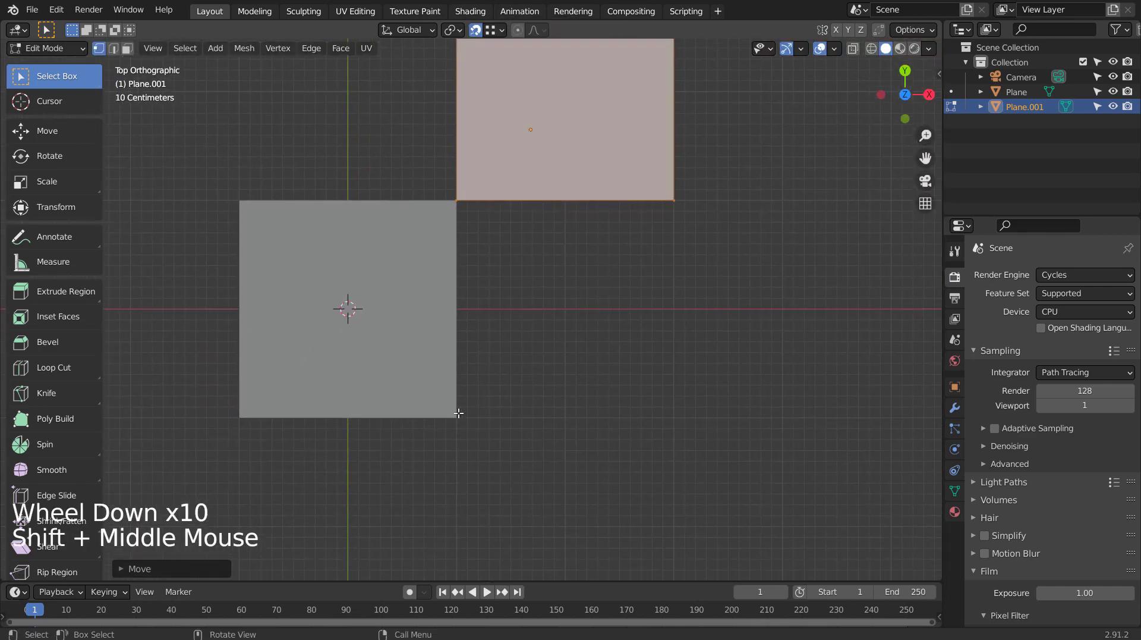
pyautogui.press('g')
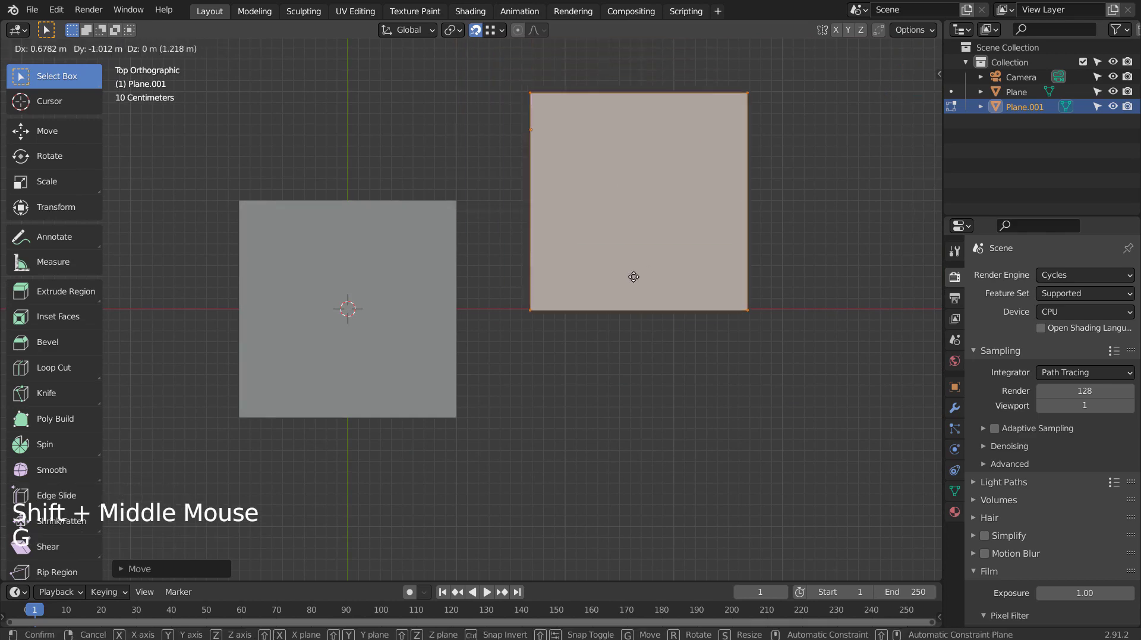
pyautogui.click(559, 337)
pyautogui.press('g')
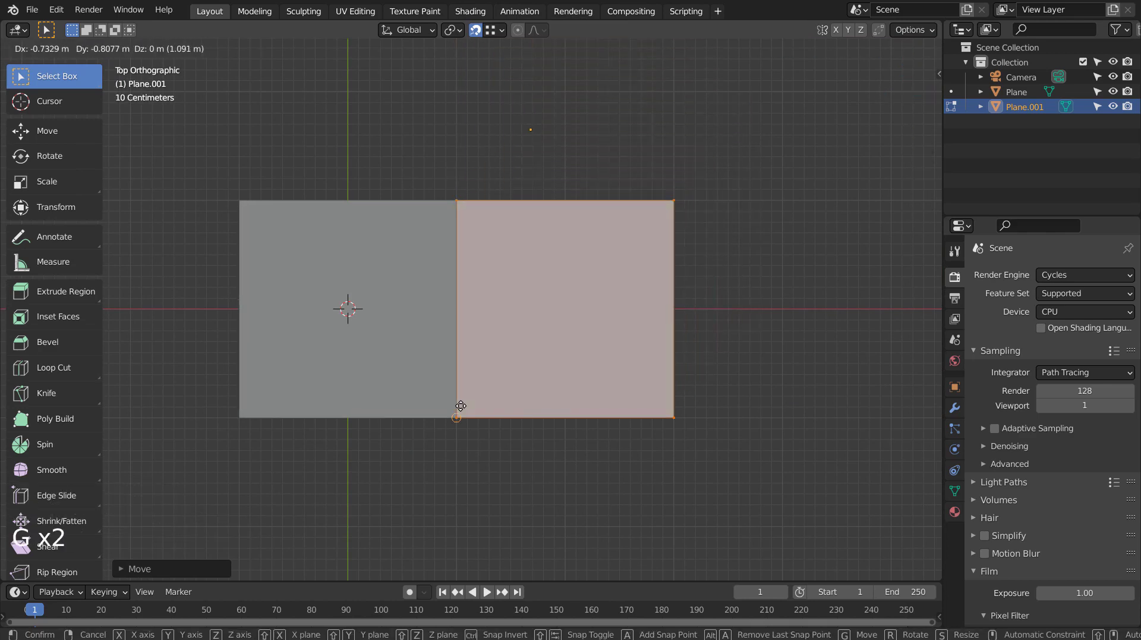
pyautogui.click(461, 406)
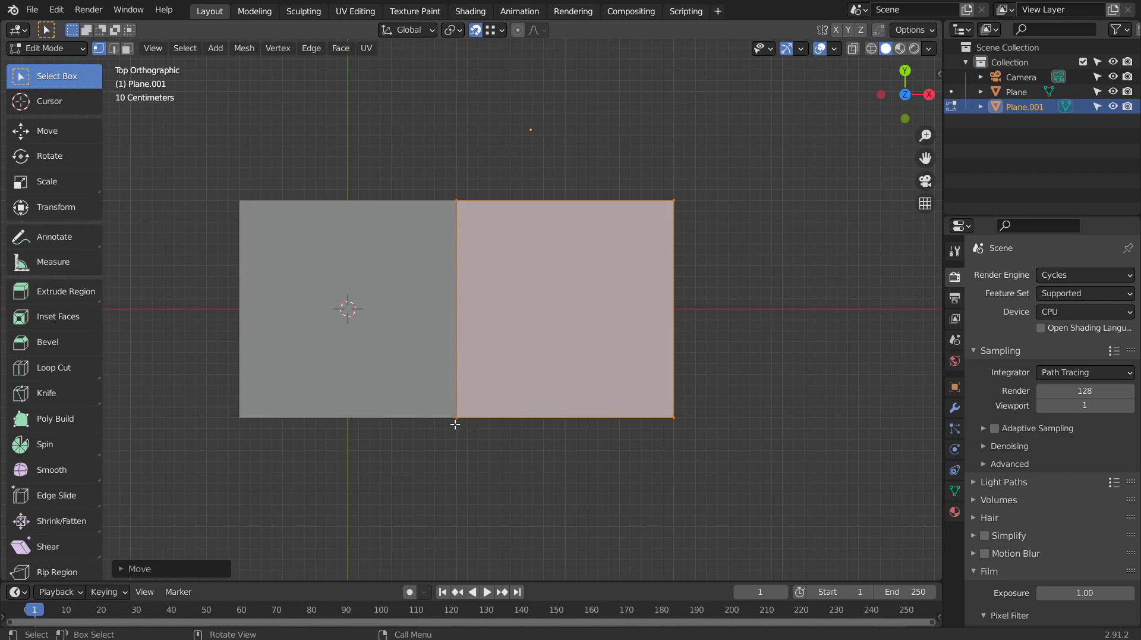
# Reposition the copied face directly below the original plane, snapping its upper-right corner to the original's lower-right corner
pyautogui.press('g')
pyautogui.click(571, 346)
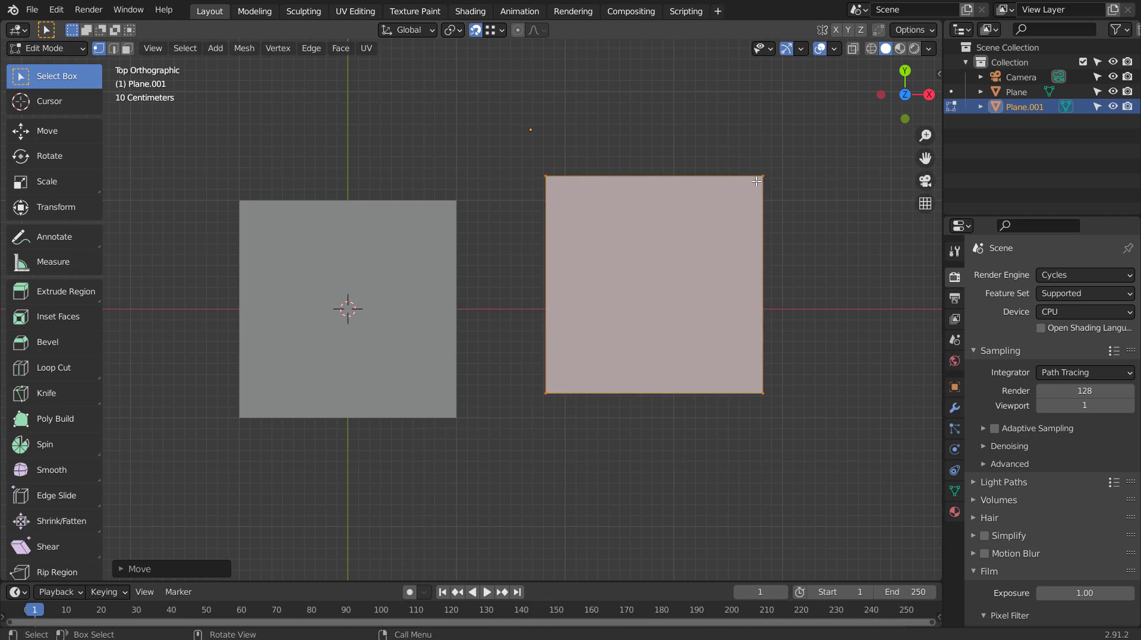
pyautogui.press('g')
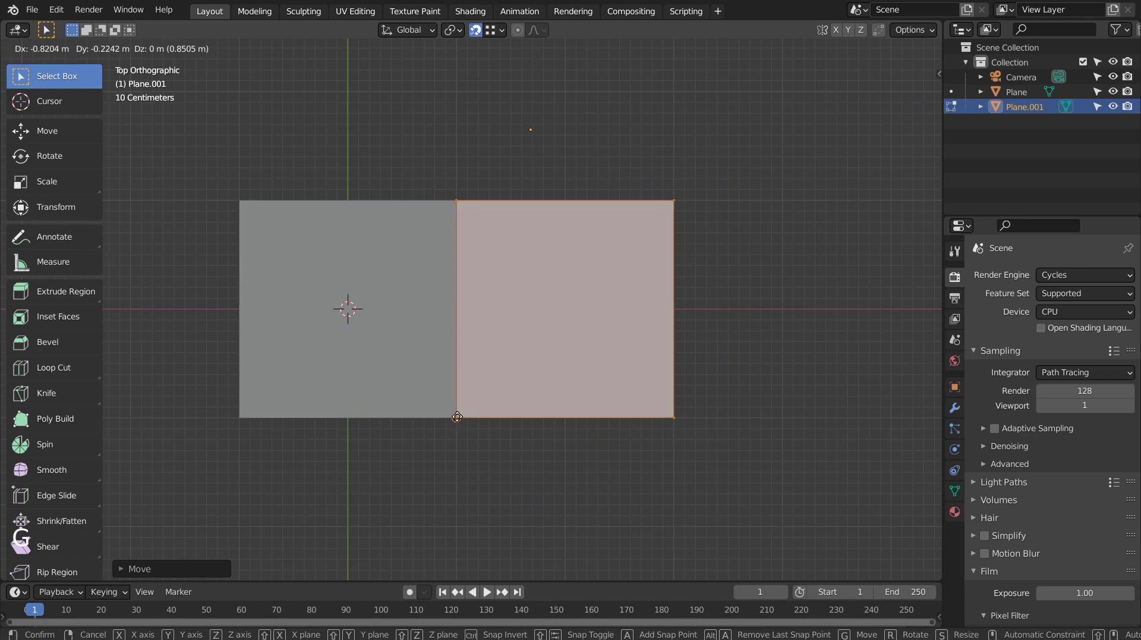
pyautogui.click(433, 440)
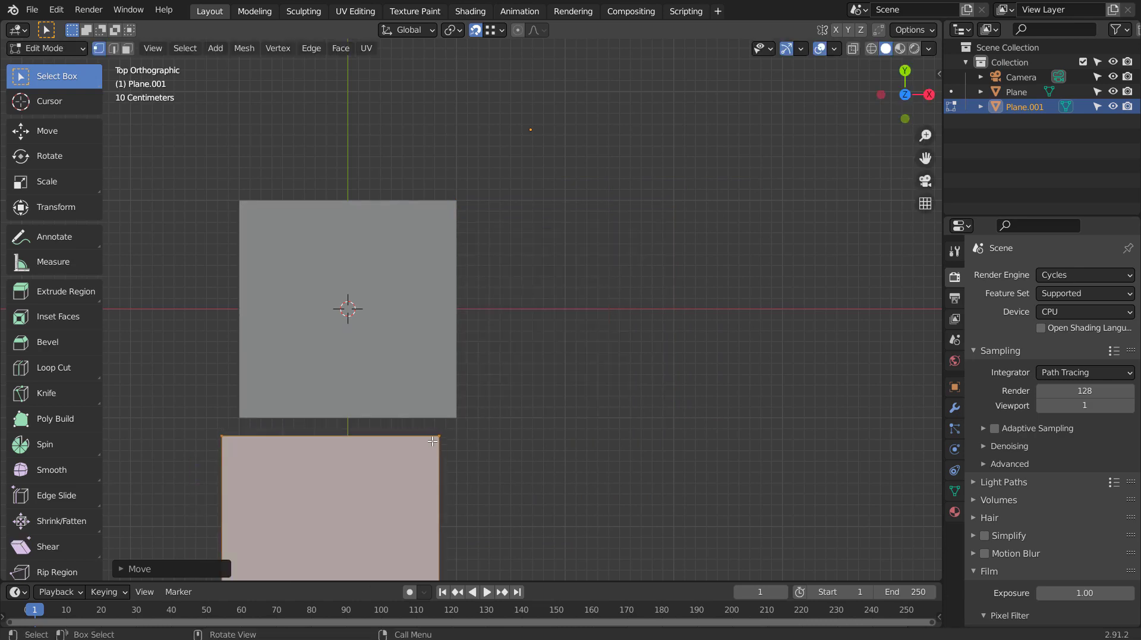
pyautogui.press('g')
pyautogui.click(458, 431)
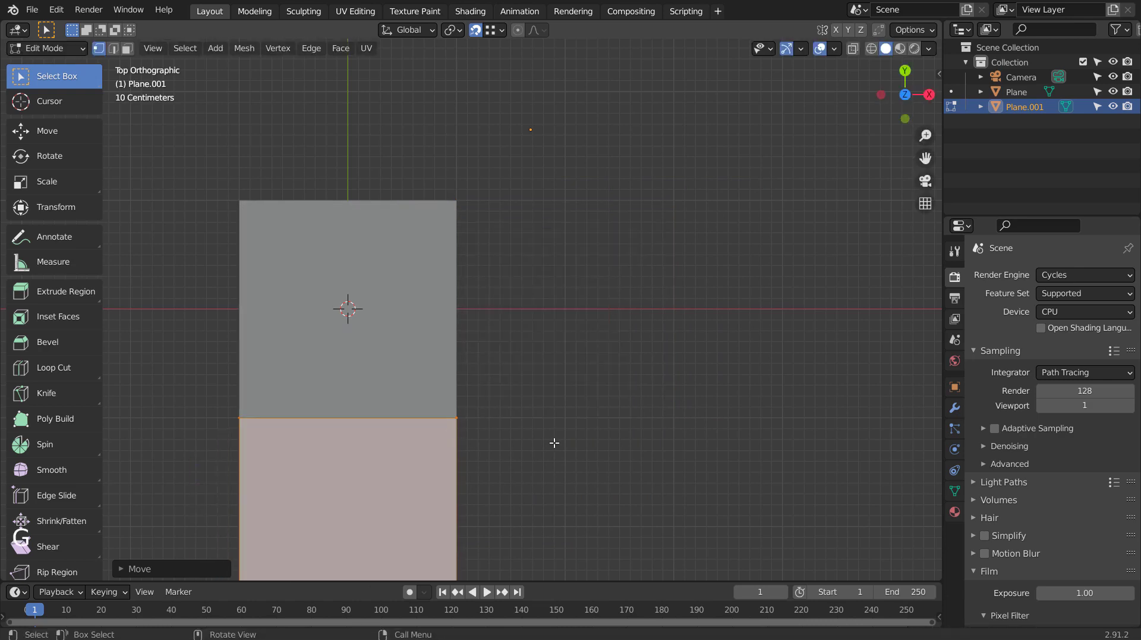
# Duplicate the face and snap the new copy against the right side of the original plane, aligned at its upper-right corner
pyautogui.scroll(-3, 554, 442)
pyautogui.scroll(1, 550, 442)
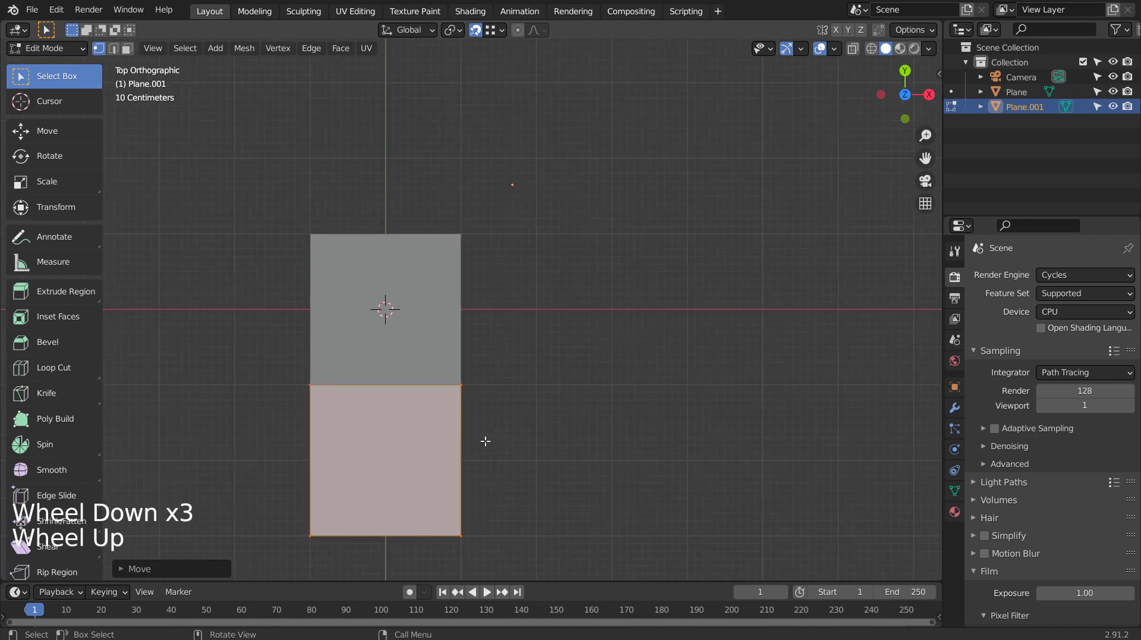
pyautogui.hotkey('shift', 'd')
pyautogui.click(612, 336)
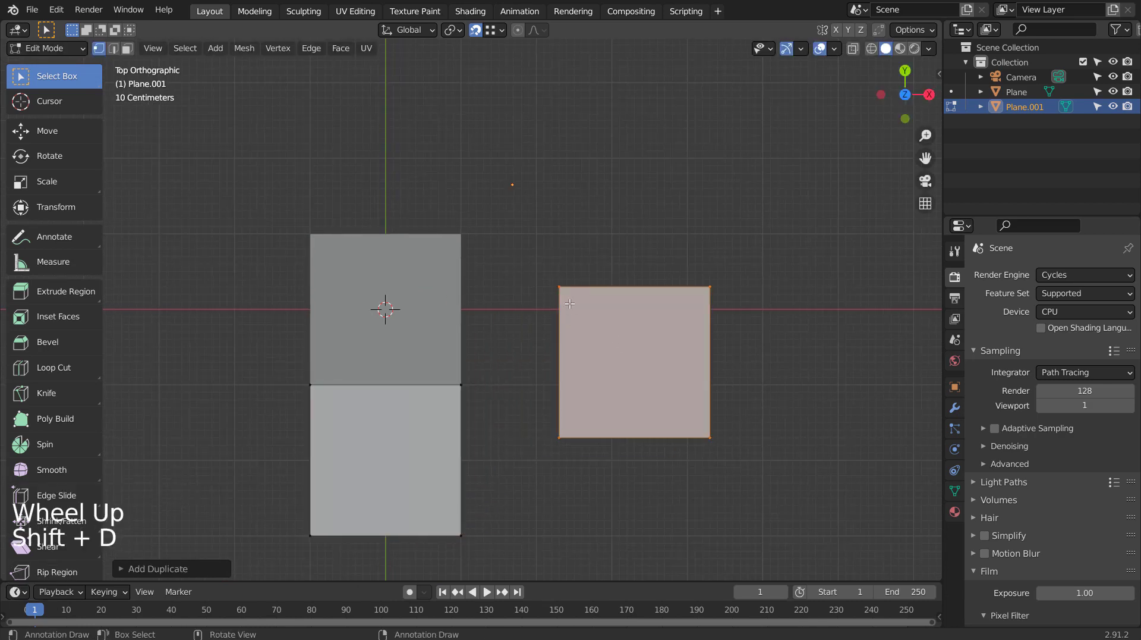
pyautogui.press('g')
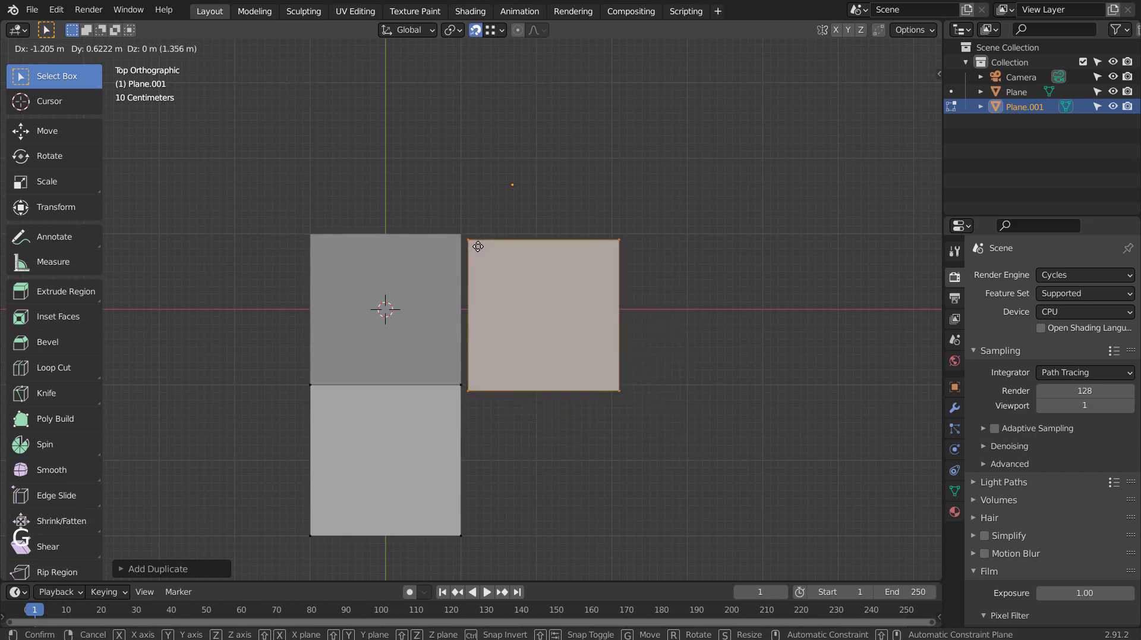
pyautogui.click(474, 244)
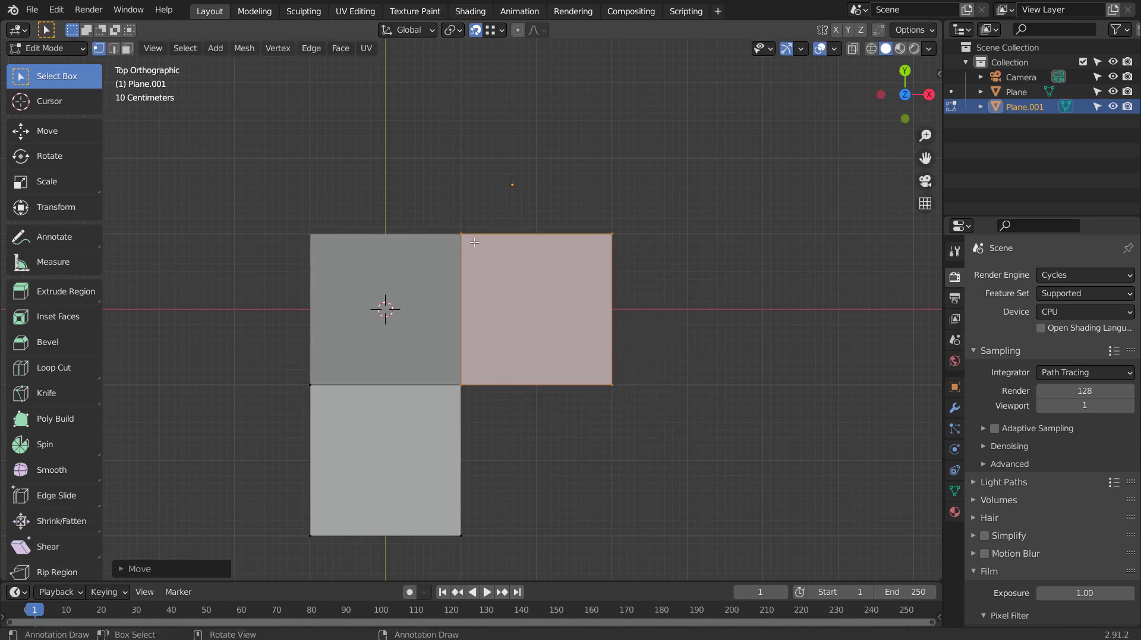
# Duplicate the face and snap the copy into the gap below the upper-right face, completing a two-by-two block, then clear the selection
pyautogui.hotkey('shift', 'd')
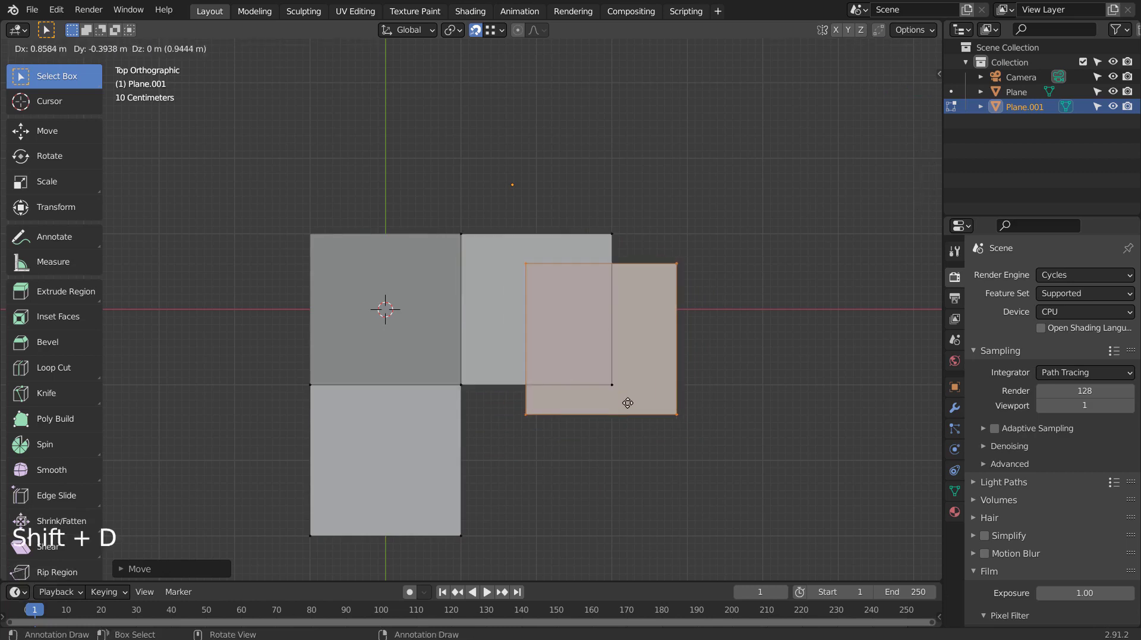
pyautogui.click(676, 418)
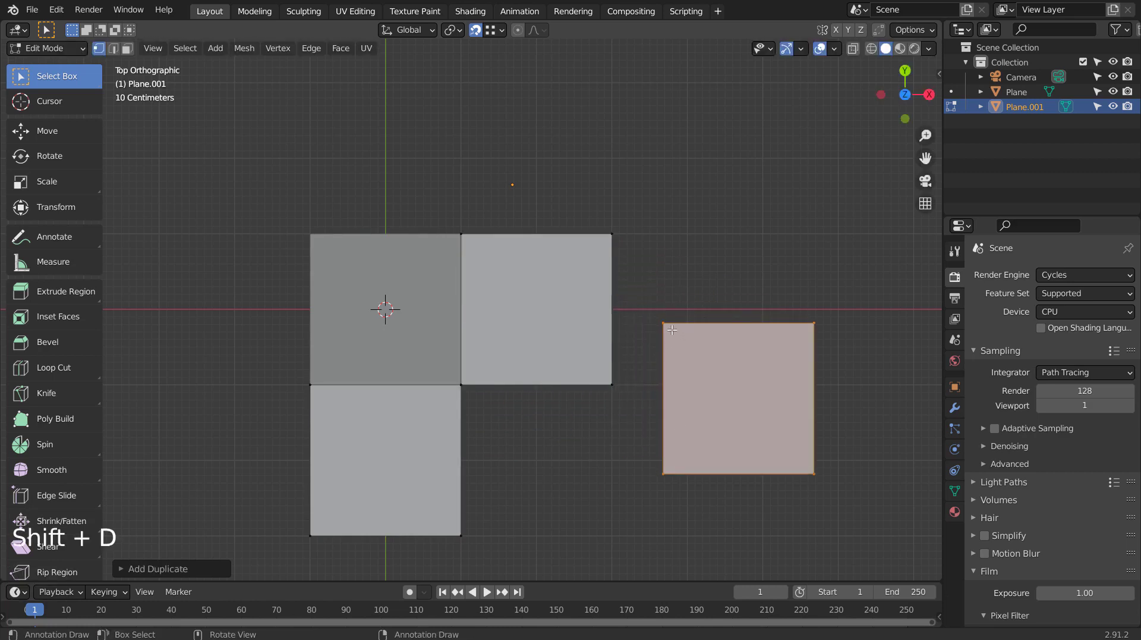
pyautogui.press('g')
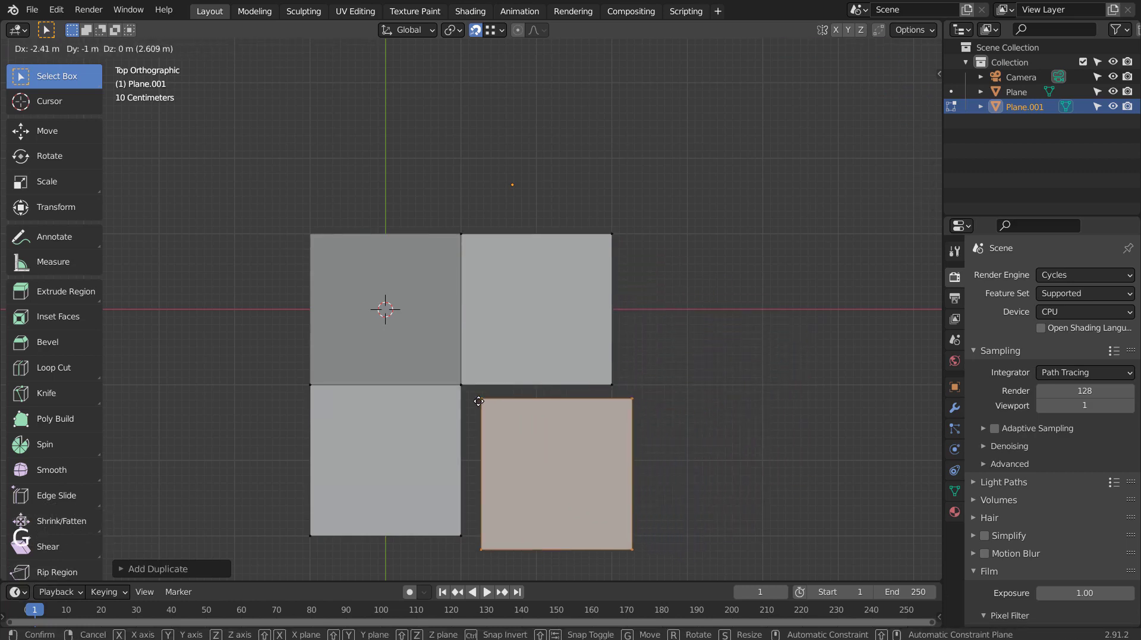
pyautogui.click(469, 395)
pyautogui.press('Tab')
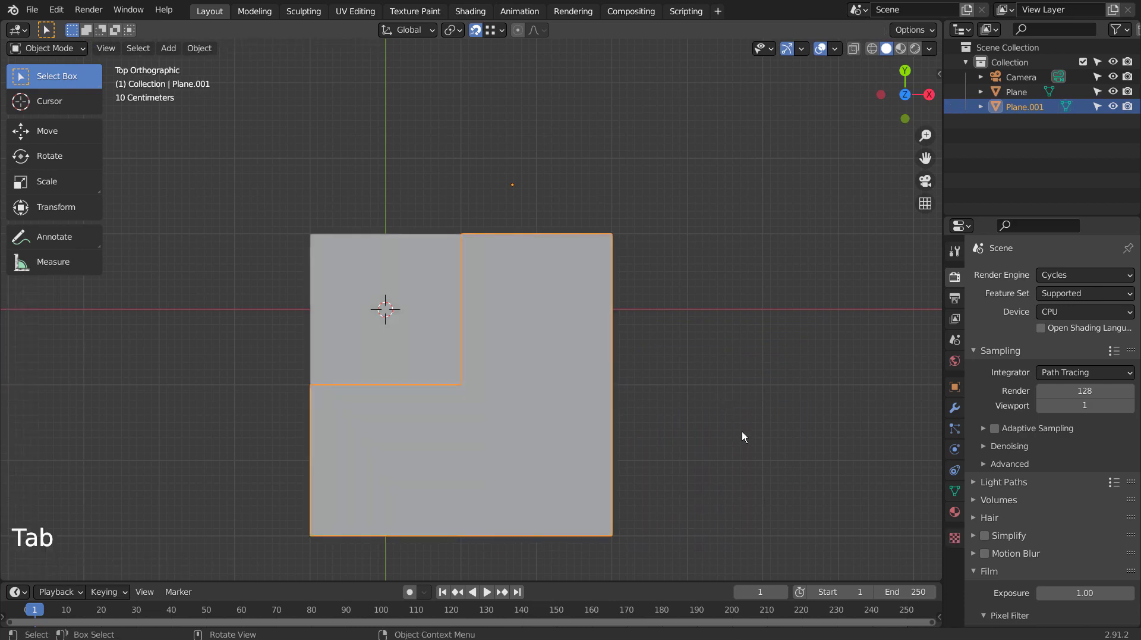
pyautogui.moveTo(742, 431); pyautogui.dragTo(778, 333, button='middle')
pyautogui.click(688, 406)
pyautogui.press('Tab')
pyautogui.click(689, 436)
pyautogui.middleClick(778, 333)
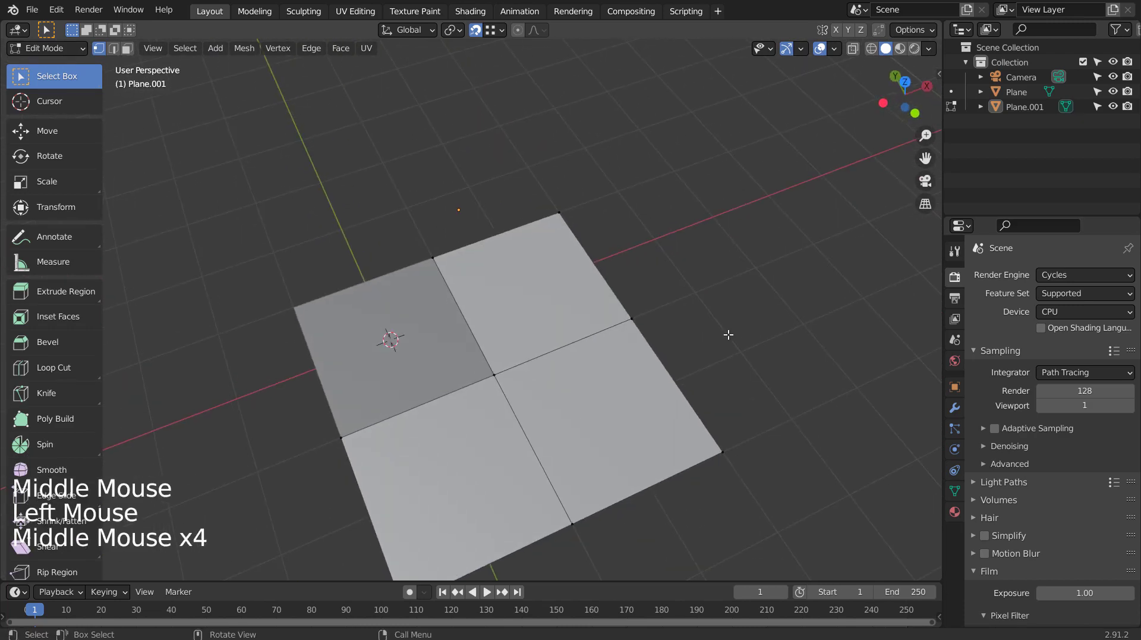
# Return to Object Mode, box-select both plane objects and delete them
pyautogui.press('Tab')
pyautogui.click(665, 336)
pyautogui.press('b')
pyautogui.moveTo(479, 334); pyautogui.dragTo(523, 397)
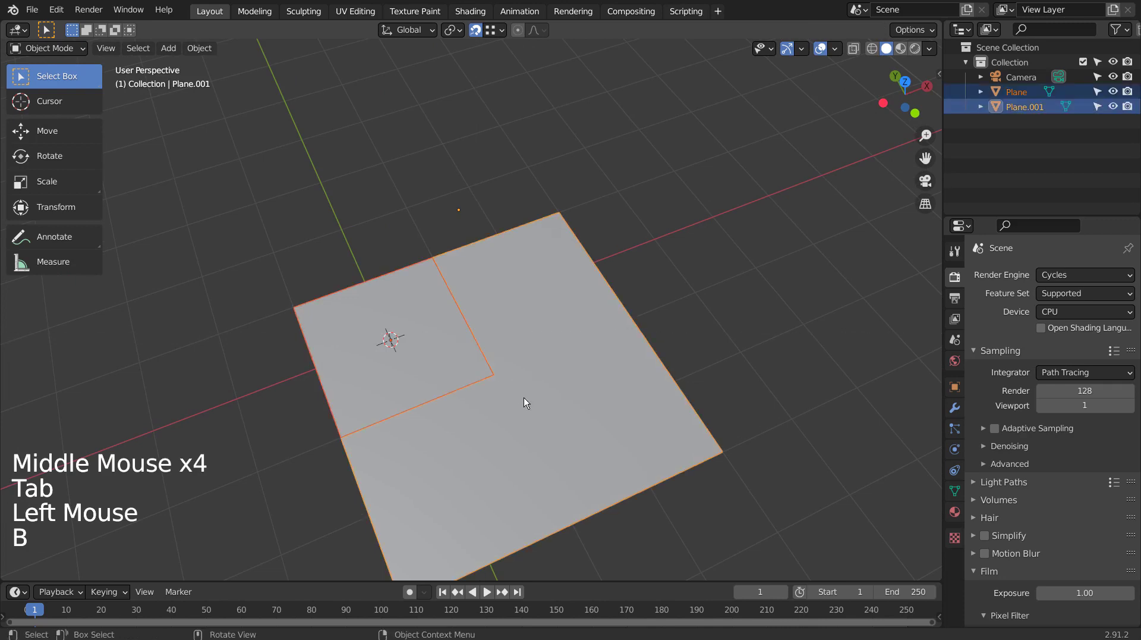
pyautogui.press('x')
pyautogui.click(523, 397)
# Add a mesh cube to the empty scene at the world origin
pyautogui.hotkey('shift', 'a')
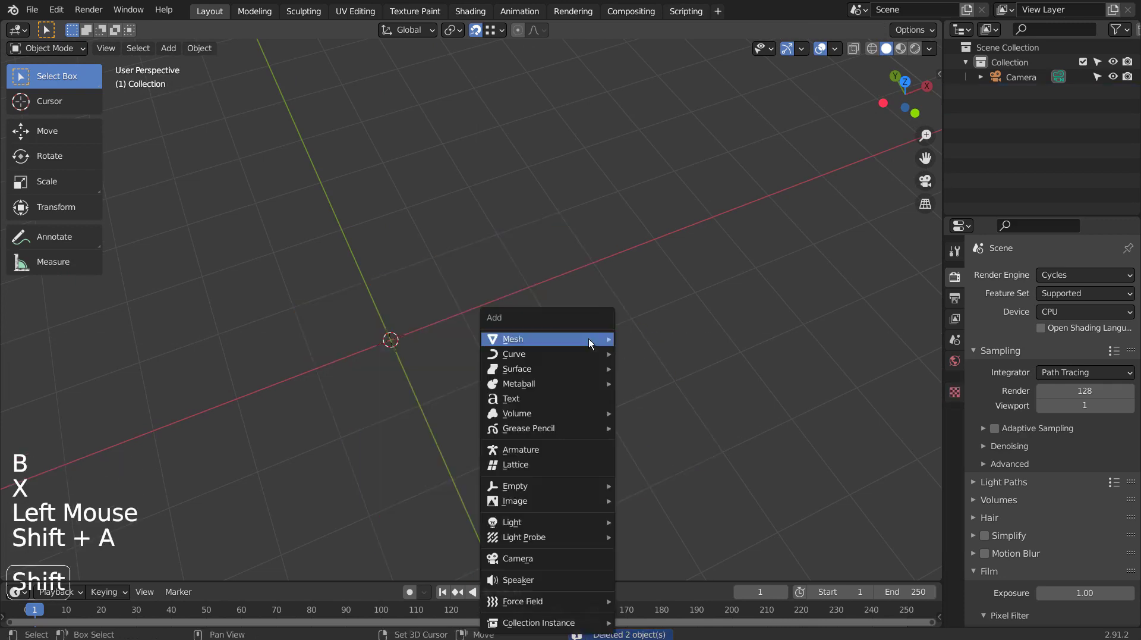
pyautogui.moveTo(589, 338)
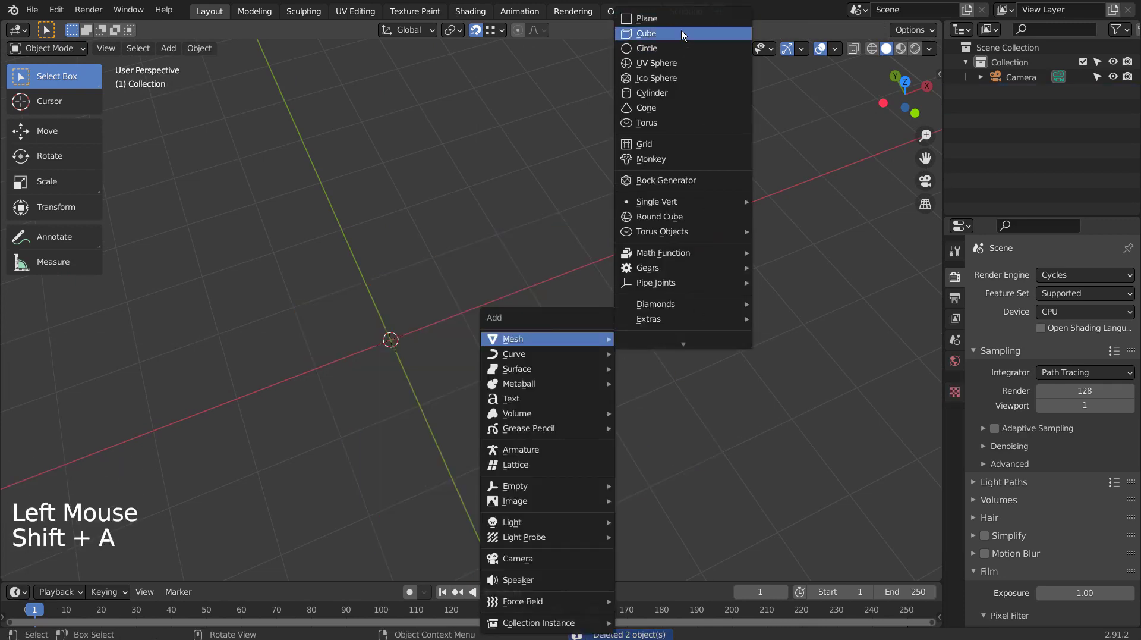
pyautogui.click(682, 32)
pyautogui.moveTo(685, 189); pyautogui.dragTo(675, 276, button='middle')
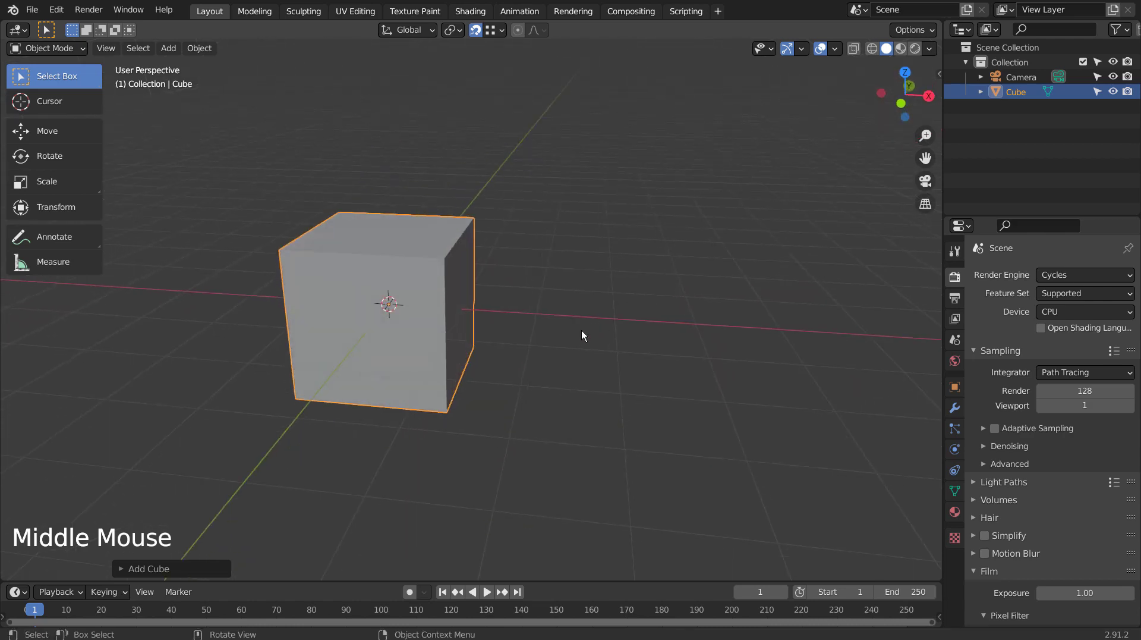
pyautogui.moveTo(581, 330)
pyautogui.mouseDown(button='middle')
pyautogui.moveTo(574, 346)
pyautogui.moveTo(594, 323)
pyautogui.mouseUp(button='middle')
# Duplicate the cube and place the copy up, to the right of and behind the original, offset on all three axes
pyautogui.hotkey('shift', 'd')
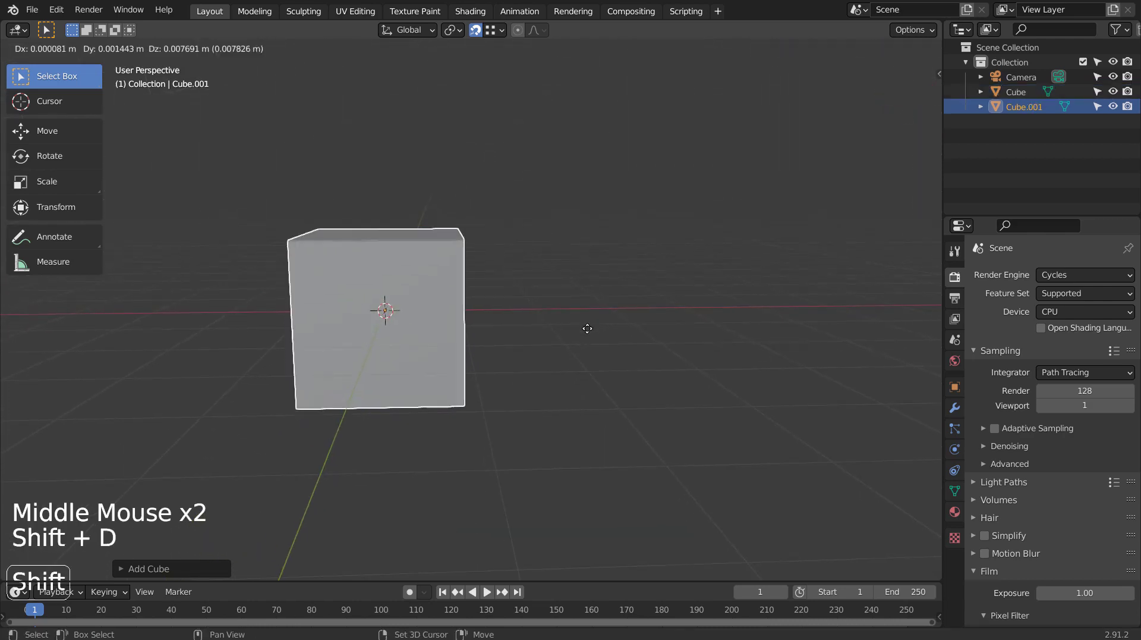
pyautogui.click(734, 191)
pyautogui.moveTo(743, 248); pyautogui.dragTo(632, 377, button='middle')
pyautogui.press('g')
pyautogui.click(731, 315)
pyautogui.moveTo(608, 429); pyautogui.dragTo(682, 359, button='middle')
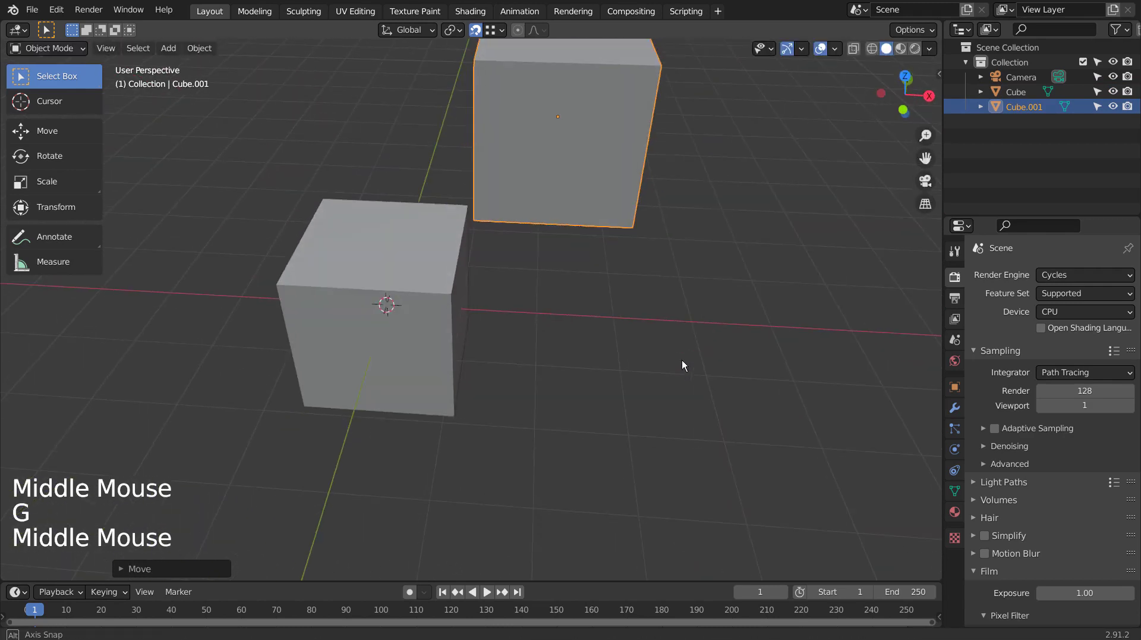
pyautogui.middleClick(682, 359)
# Examine the offset between the two cubes in the front, right, top and left orthographic views, ending in front view
pyautogui.press('KP_1')
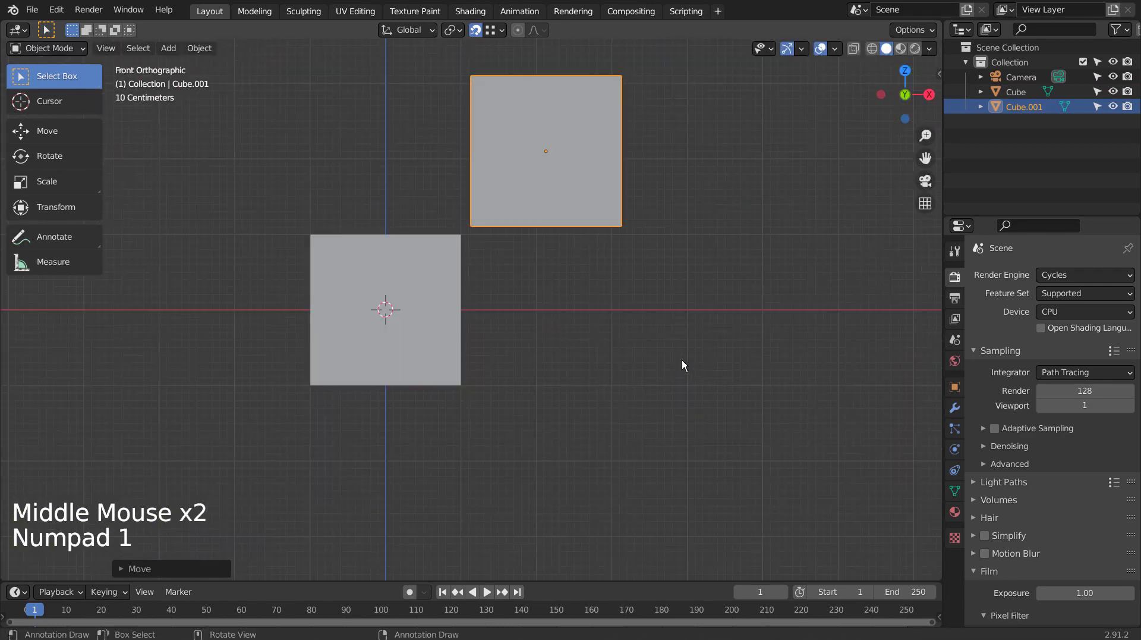
pyautogui.press('KP_3')
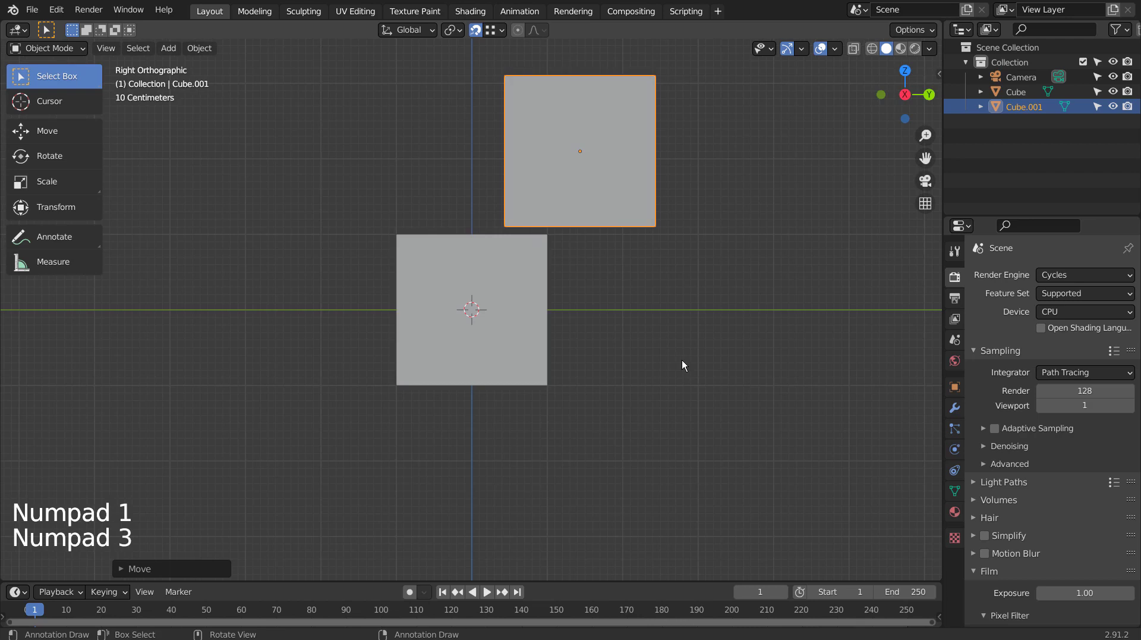
pyautogui.press('KP_7')
pyautogui.press('KP_1')
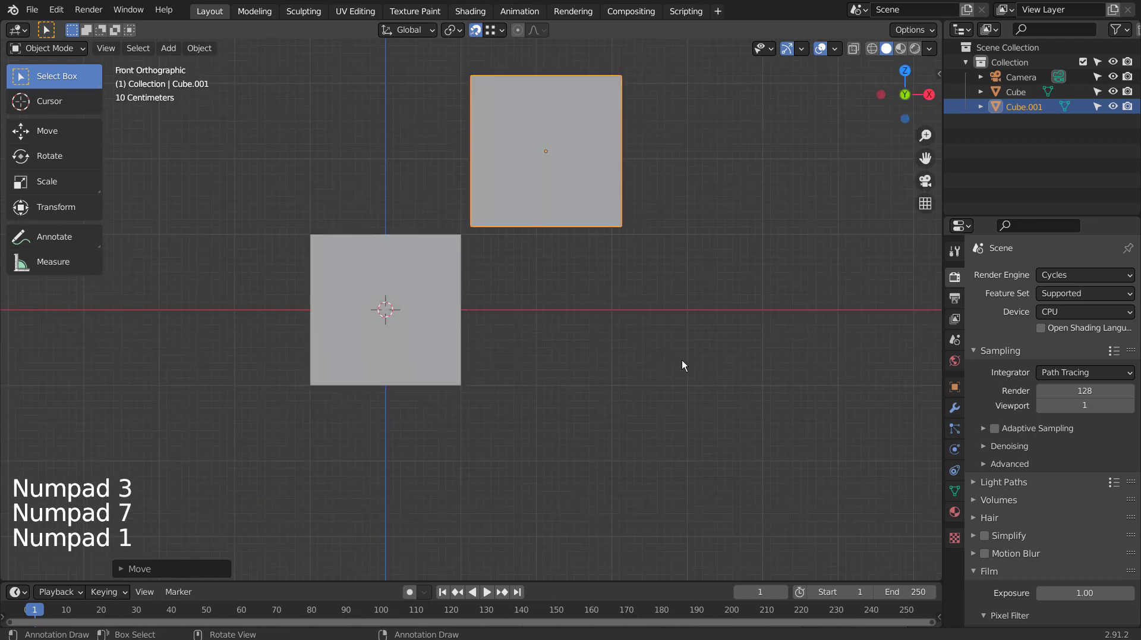
pyautogui.press('`')
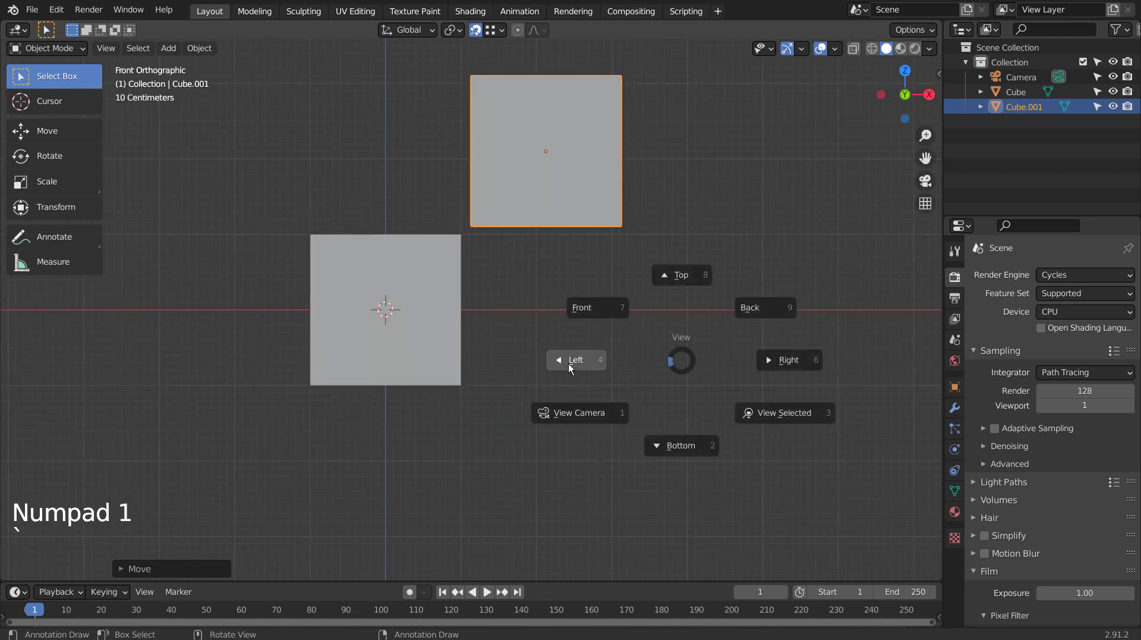
pyautogui.click(569, 362)
pyautogui.press('`')
pyautogui.click(615, 309)
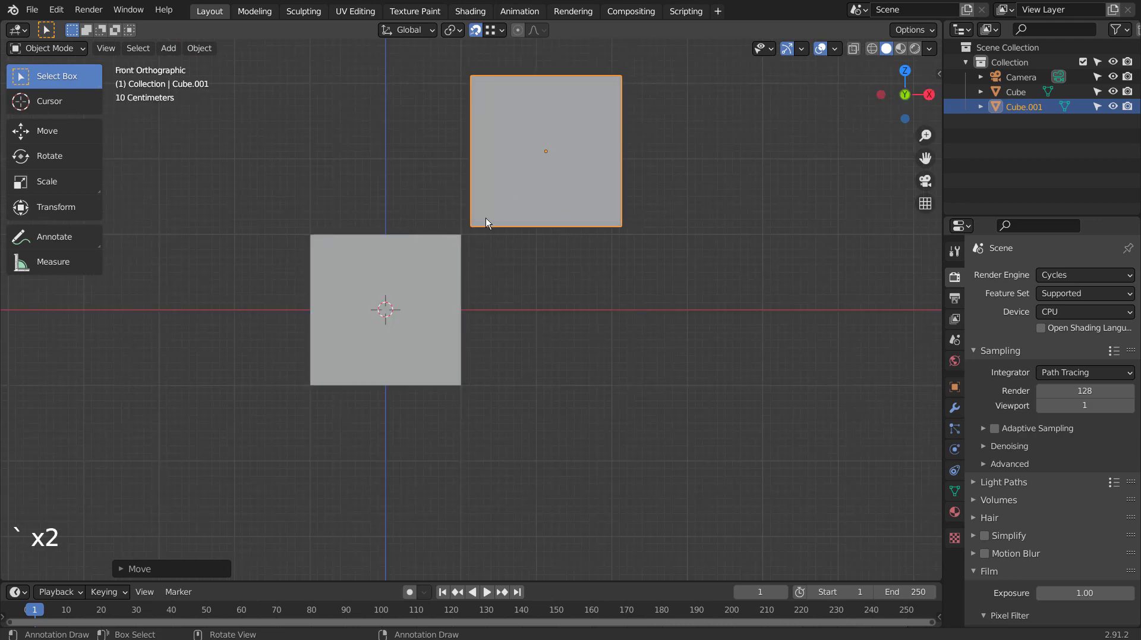
# In Edit Mode, move the copied cube's mesh and snap its lower-left corner to the original's upper-left corner, stacking it on top
pyautogui.press('Tab')
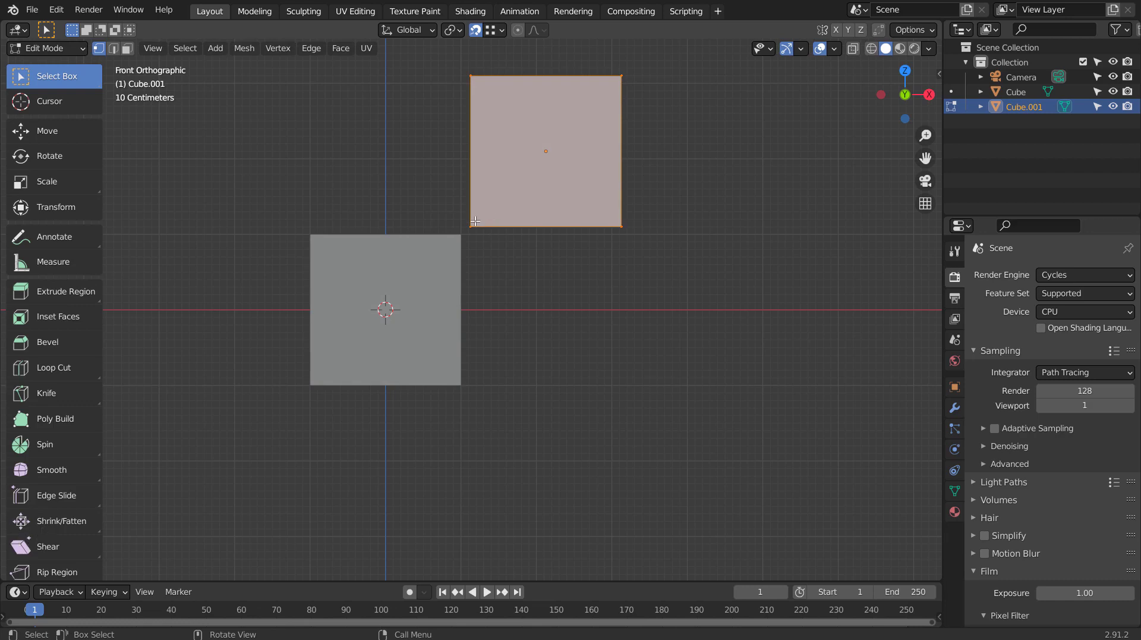
pyautogui.press('g')
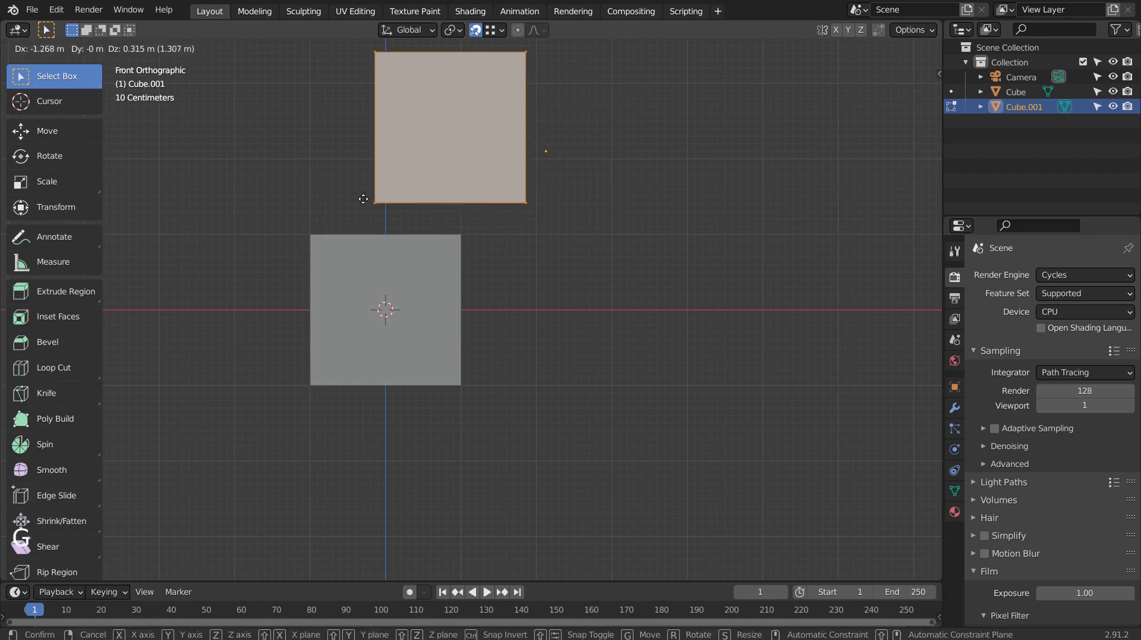
pyautogui.press('z')
pyautogui.click(316, 226)
pyautogui.moveTo(315, 227); pyautogui.dragTo(392, 235, button='middle')
pyautogui.moveTo(448, 293); pyautogui.dragTo(544, 341, button='middle')
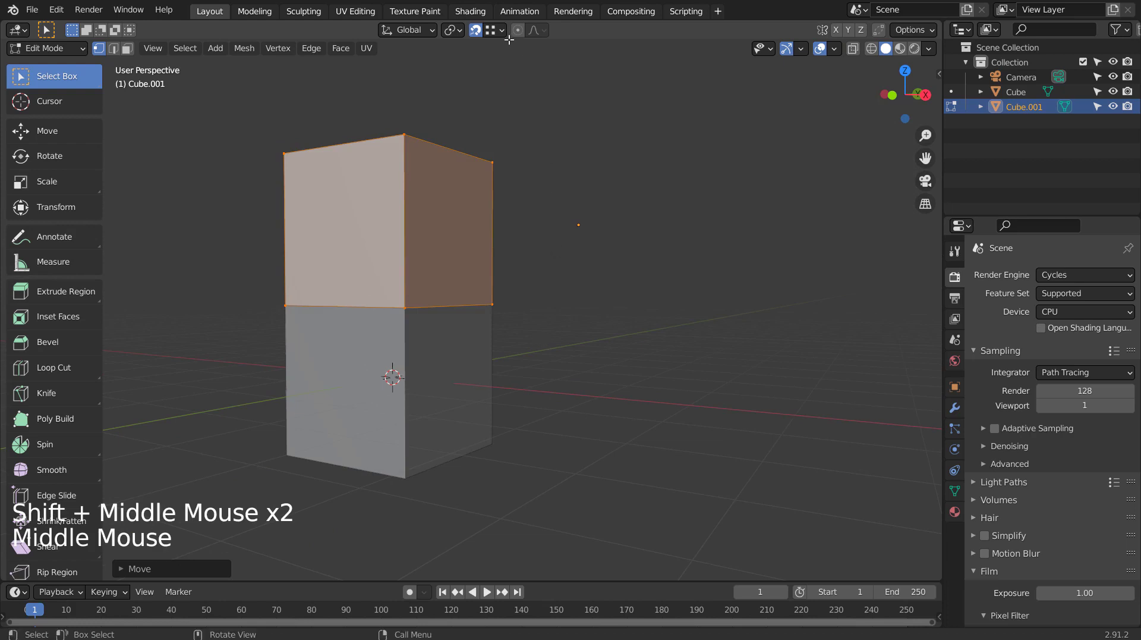
# Open the snapping options for the stacked cubes
pyautogui.keyDown('shift'); pyautogui.moveTo(529, 82); pyautogui.dragTo(477, 112, button='middle'); pyautogui.keyUp('shift')
pyautogui.keyDown('shift'); pyautogui.middleClick(477, 113); pyautogui.keyUp('shift')
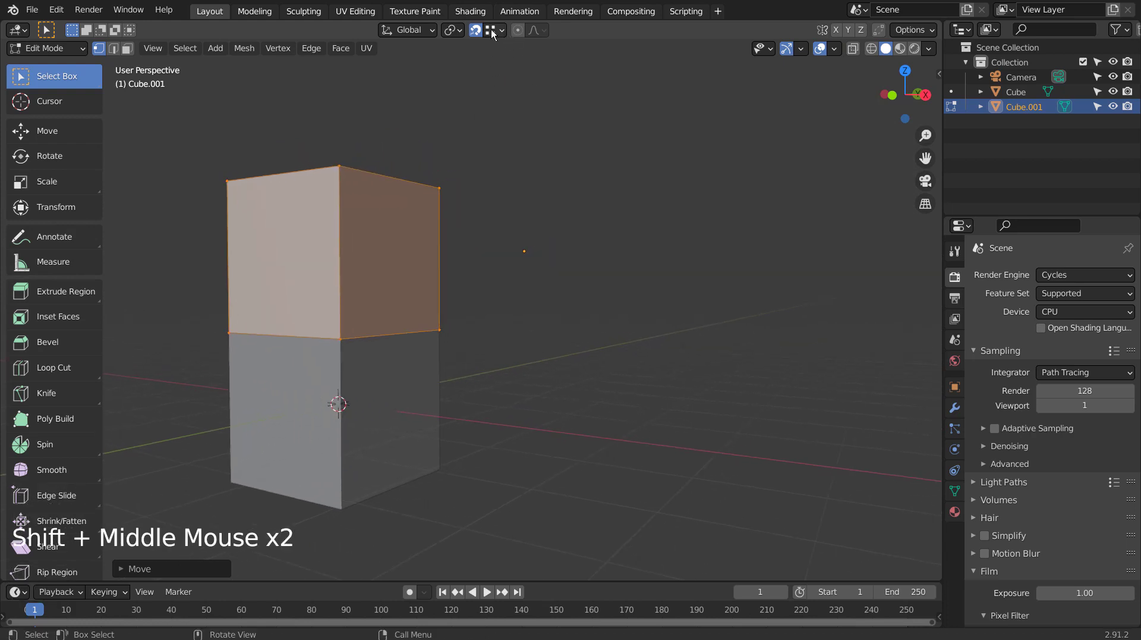
pyautogui.click(504, 30)
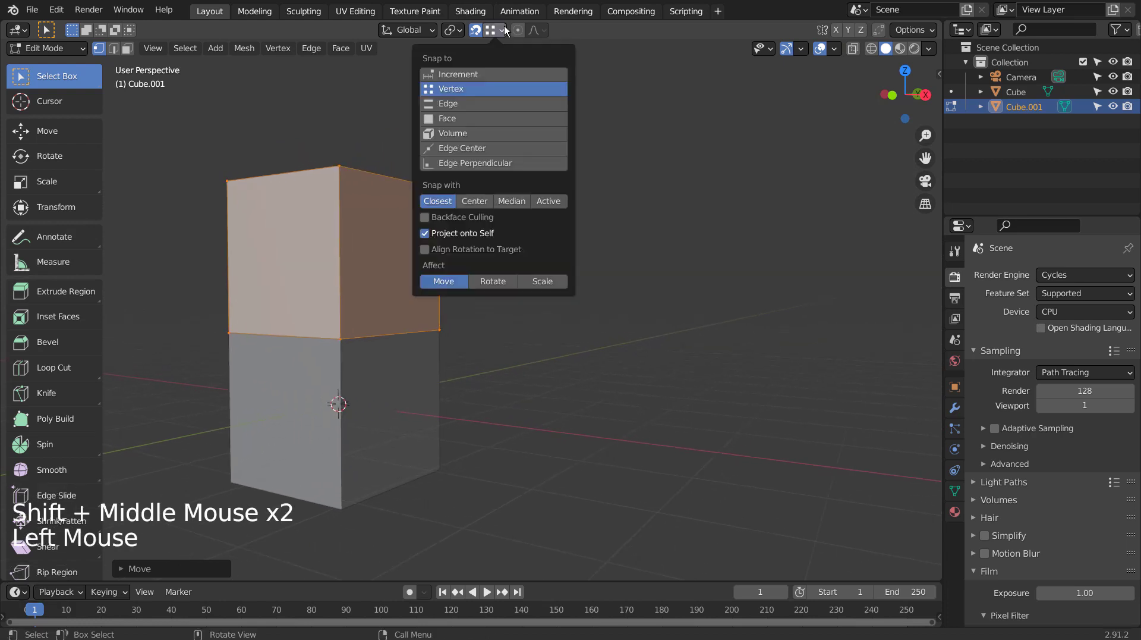